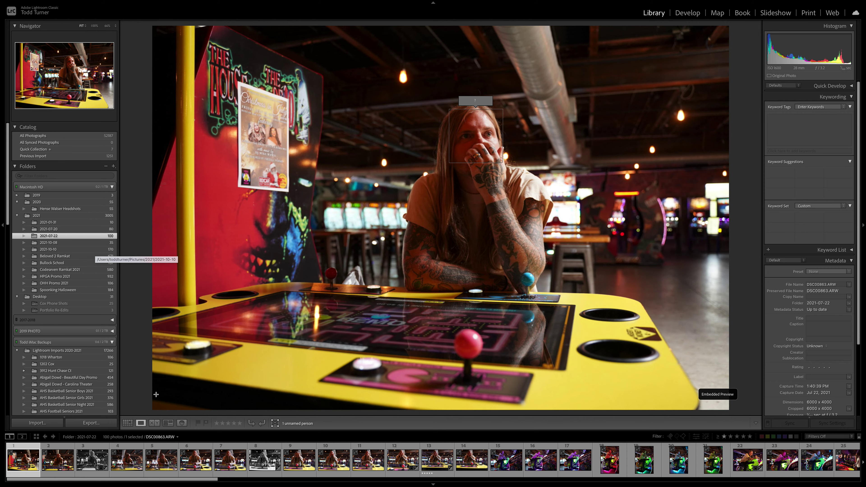
# Rename the 2021-07-22 folder to the subject's name followed by 'Feel Good Promo'
pyautogui.press('g')
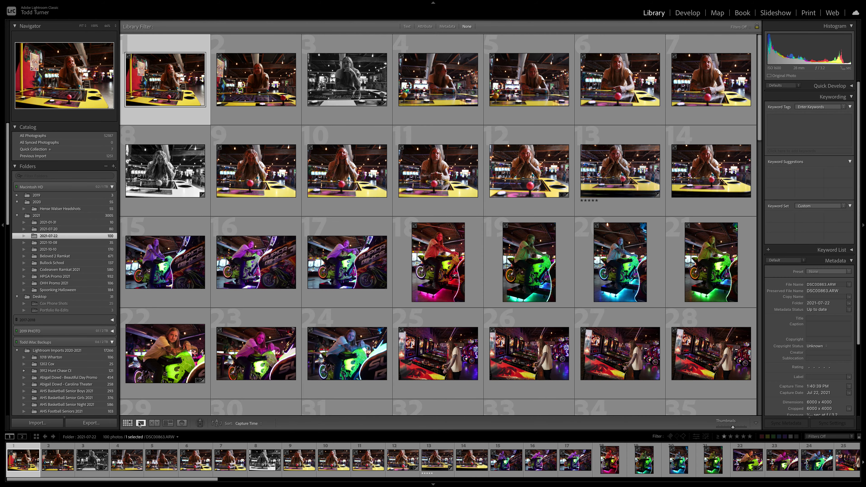
pyautogui.click(141, 423)
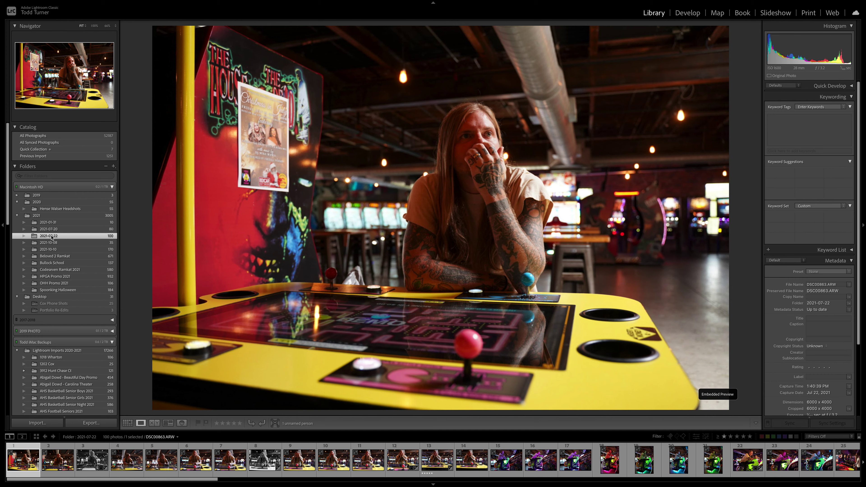
pyautogui.rightClick(51, 238)
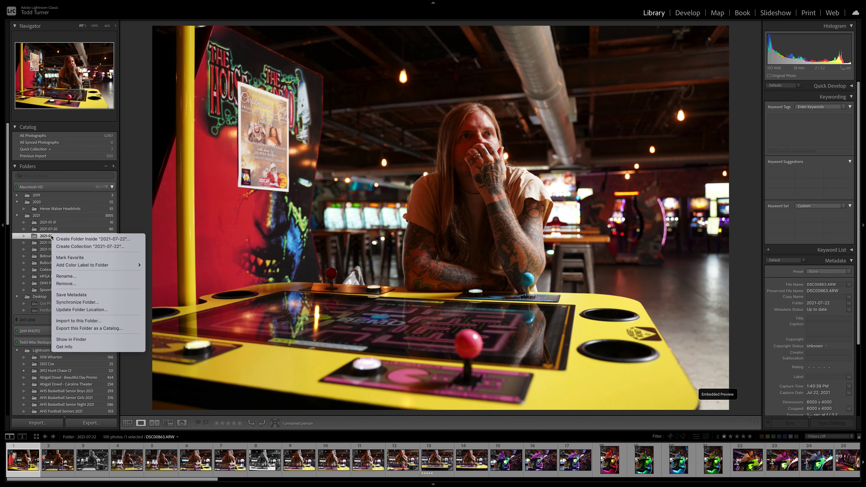
pyautogui.click(66, 276)
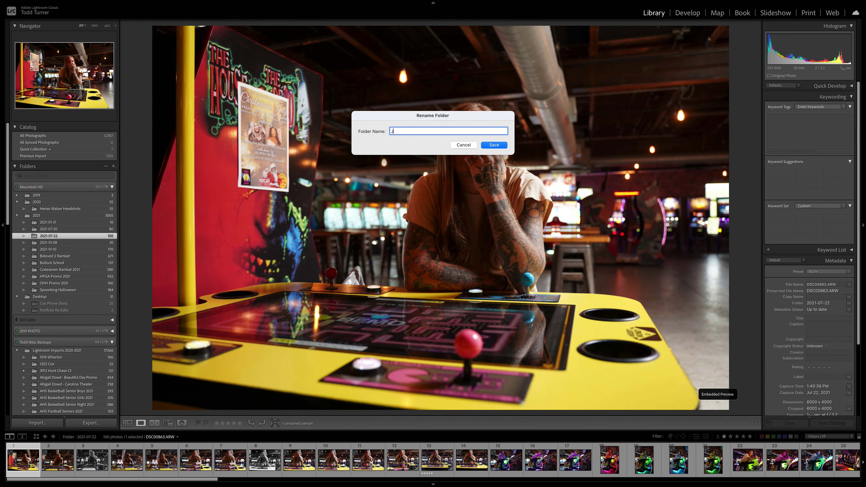
pyautogui.click(494, 145)
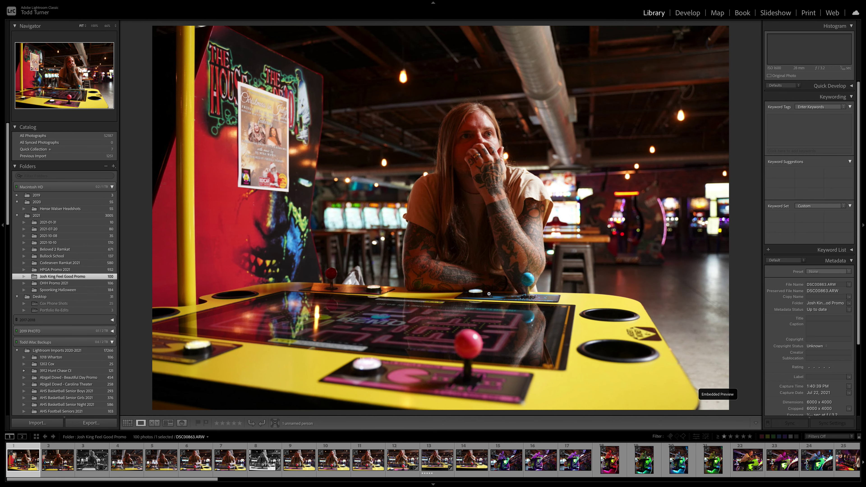
# Compare the black-and-white portrait with its original and rate it 4 stars
pyautogui.press('Right')
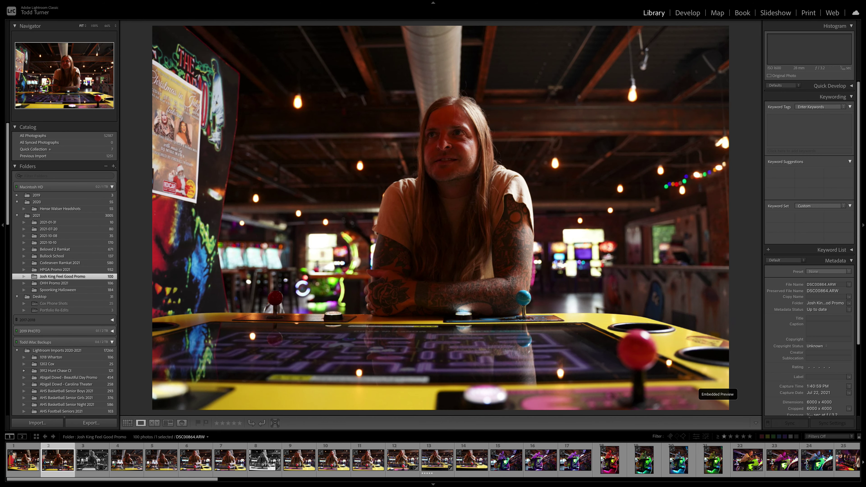
pyautogui.press('Right')
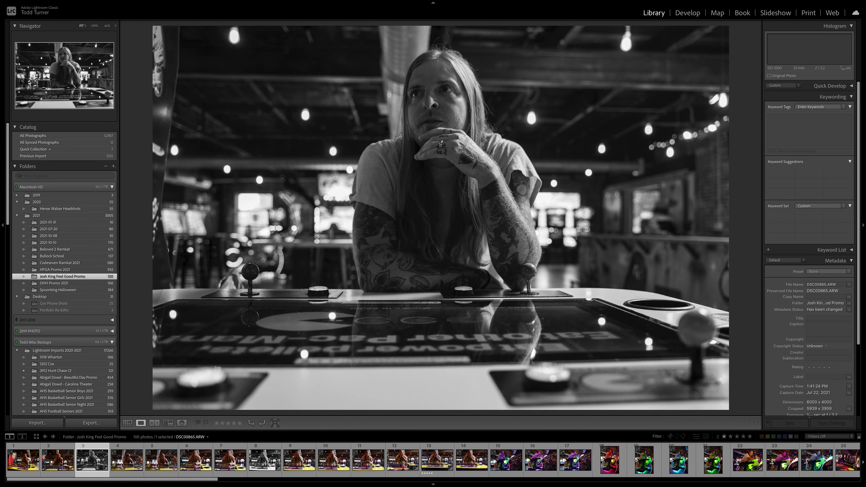
pyautogui.press('Right')
pyautogui.press('Right')
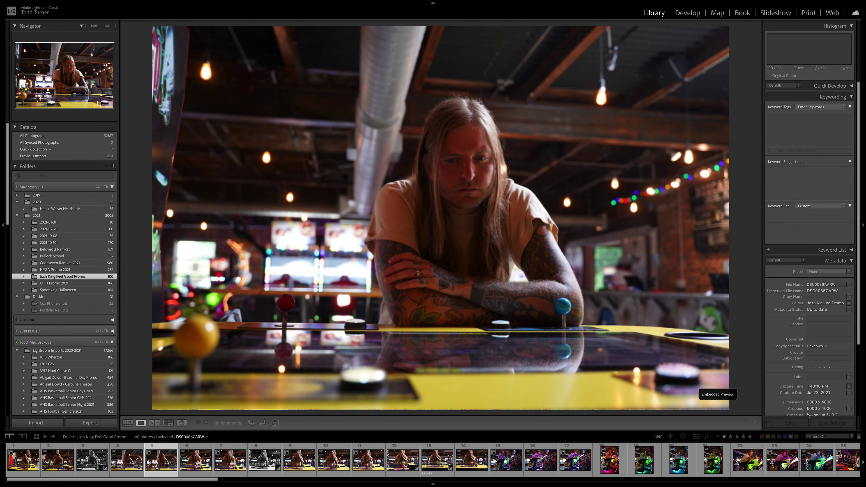
pyautogui.press('Right')
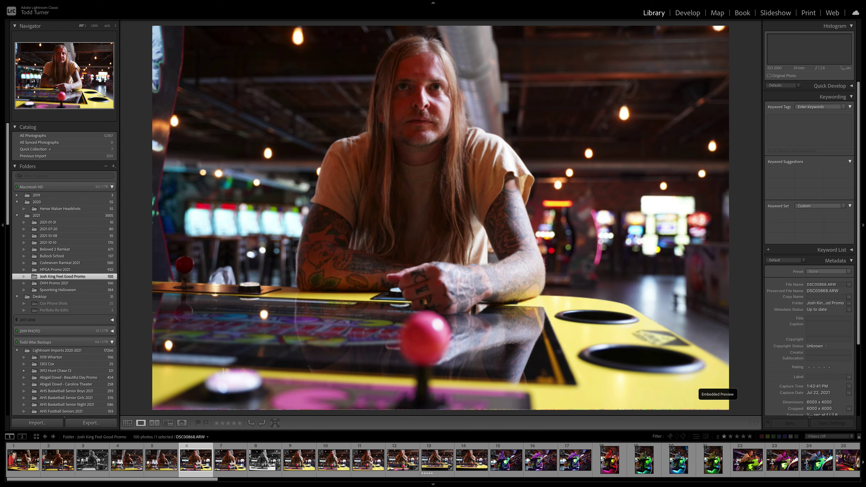
pyautogui.press('Right')
pyautogui.press('Right')
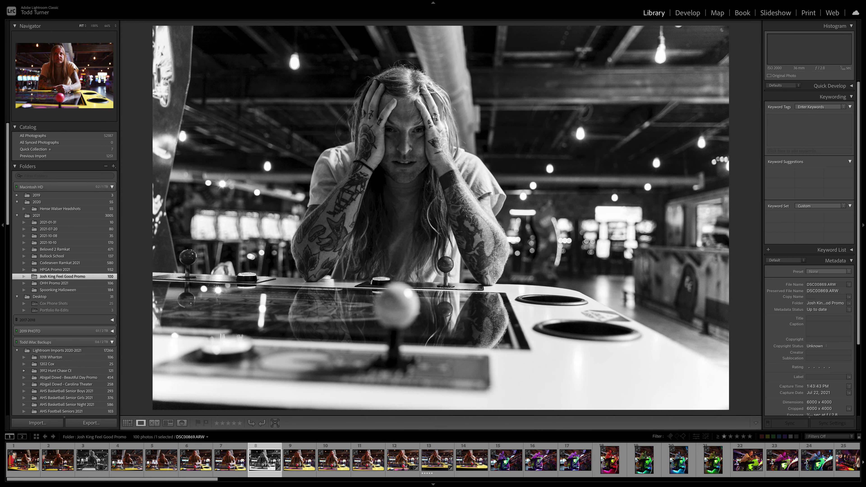
pyautogui.press('\\')
pyautogui.press('\\')
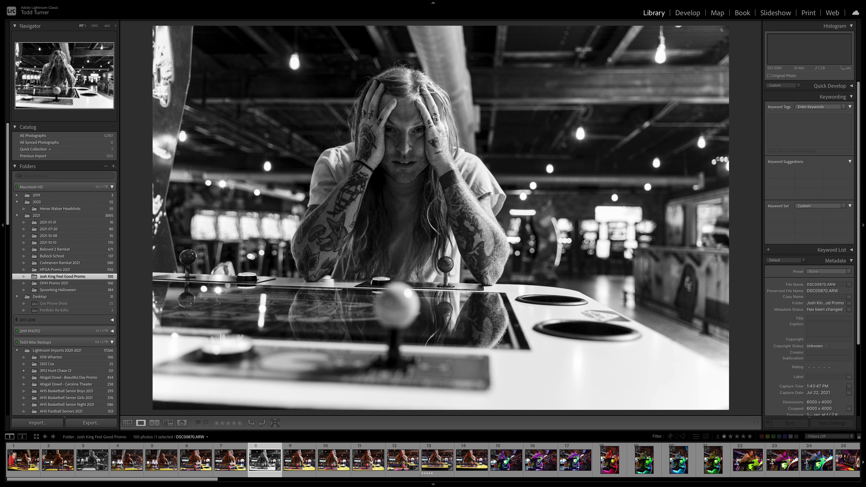
pyautogui.press('4')
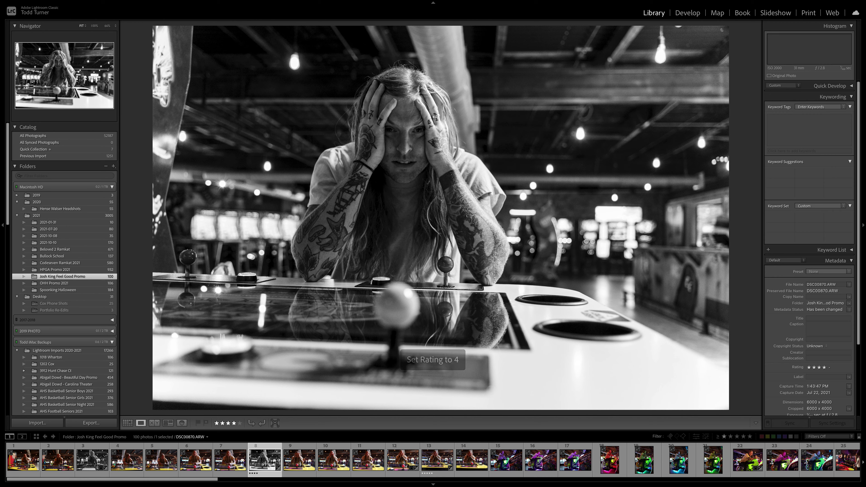
# Move through the motorbike photos and rate the green motorbike portrait 5 stars
pyautogui.press('Right')
pyautogui.press('Left')
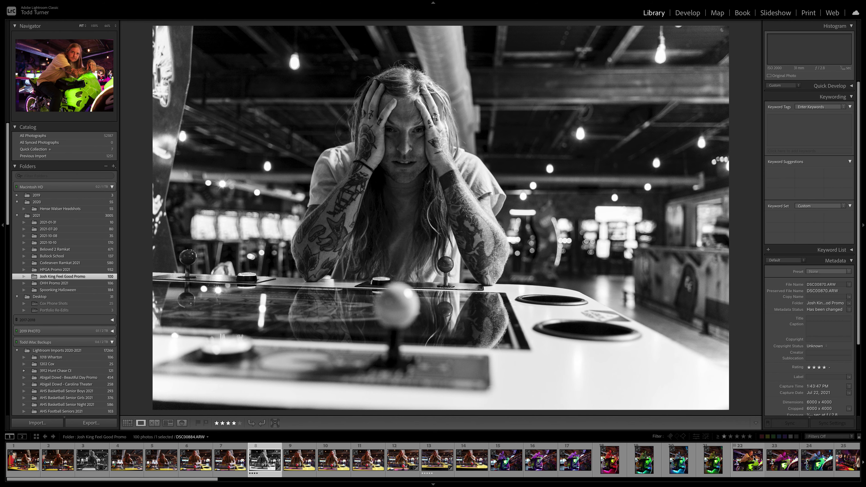
pyautogui.press('Right')
pyautogui.press('Right')
pyautogui.press('Right')
pyautogui.press('Right')
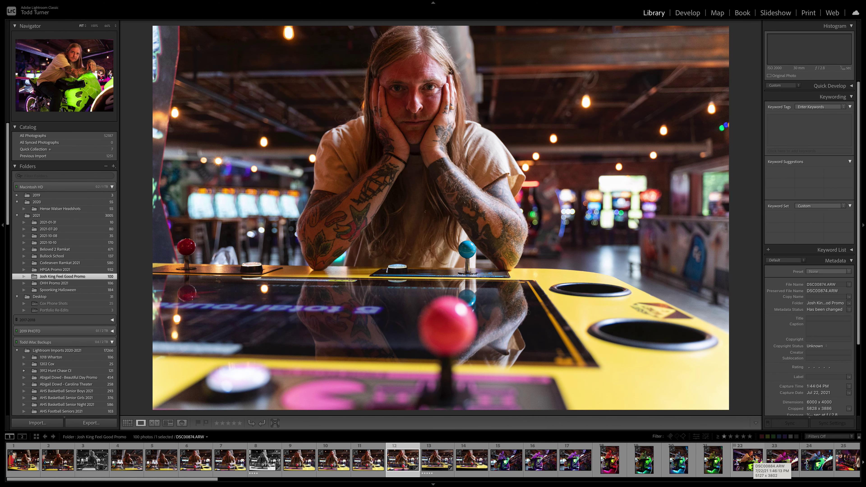
pyautogui.press('Right')
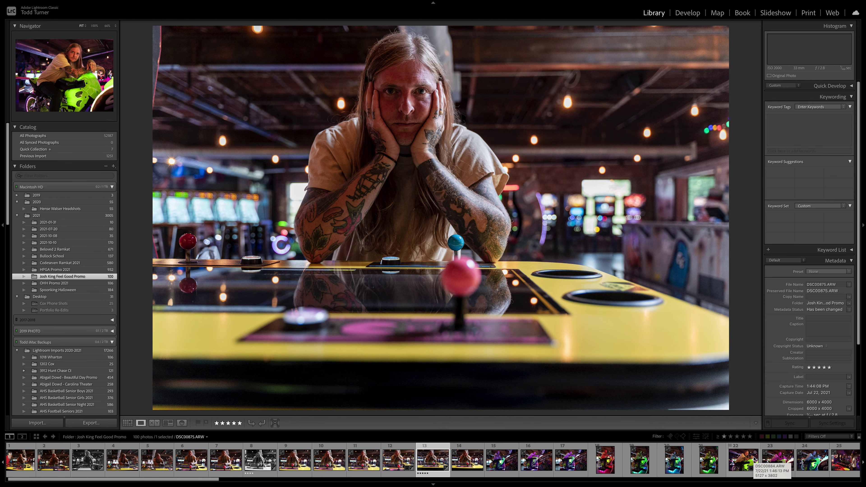
pyautogui.press('Right')
pyautogui.press('Right')
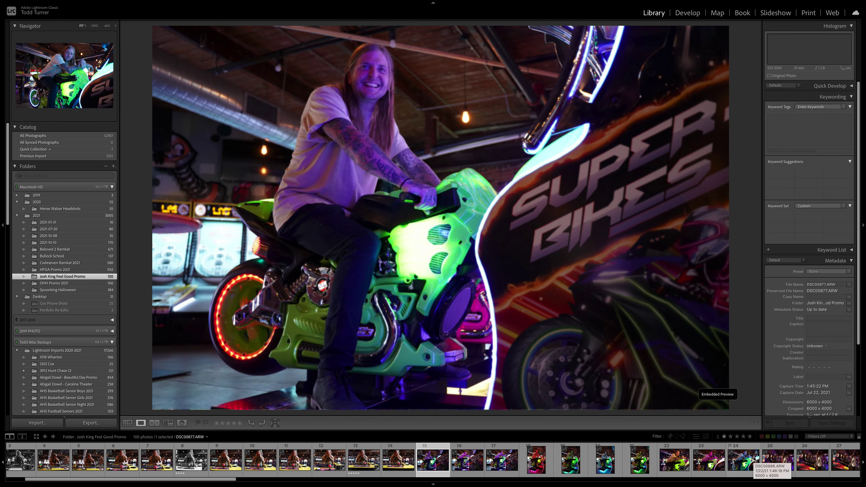
pyautogui.press('Right')
pyautogui.press('Right')
pyautogui.press('Right')
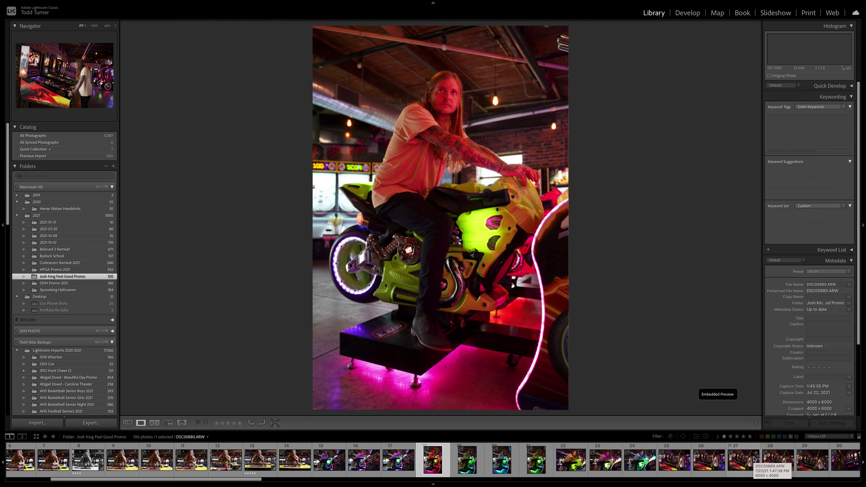
pyautogui.press('Right')
pyautogui.press('Right')
pyautogui.press('Right')
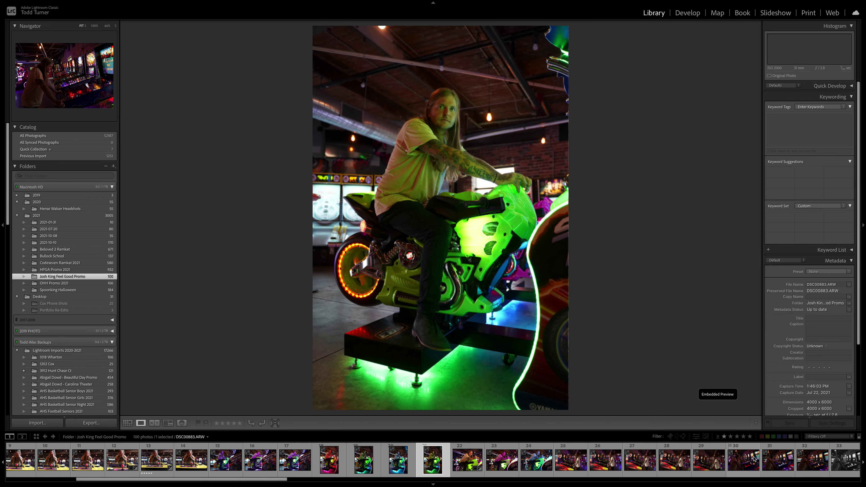
pyautogui.press('Right')
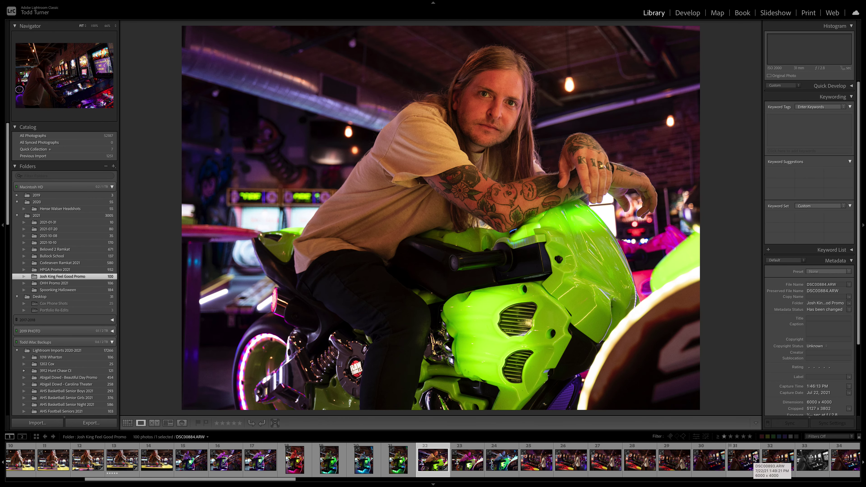
pyautogui.press('5')
pyautogui.press('Right')
pyautogui.press('Right')
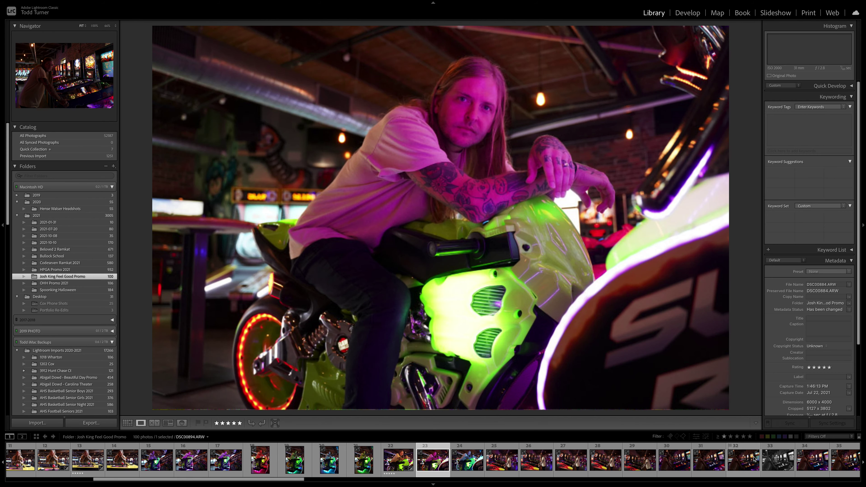
# Rate one pinball portrait 4 stars and the black-and-white pinball portrait 5 stars
pyautogui.press('Right')
pyautogui.press('Right')
pyautogui.press('Right')
pyautogui.press('Right')
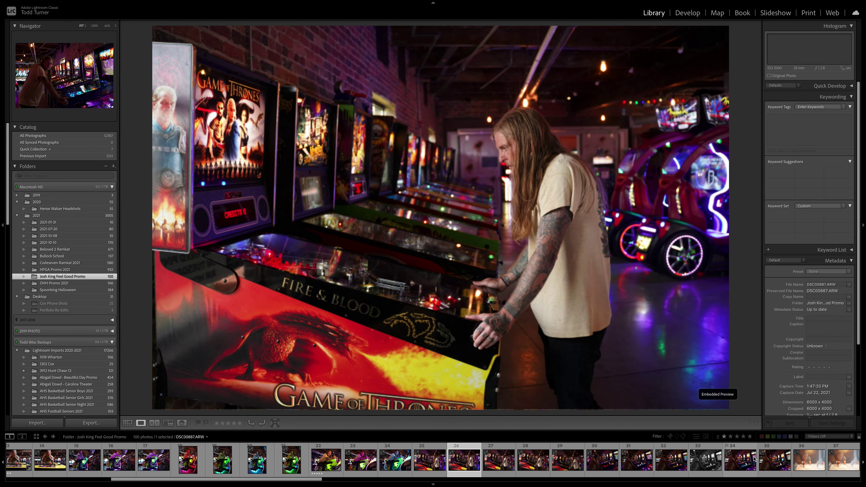
pyautogui.press('Right')
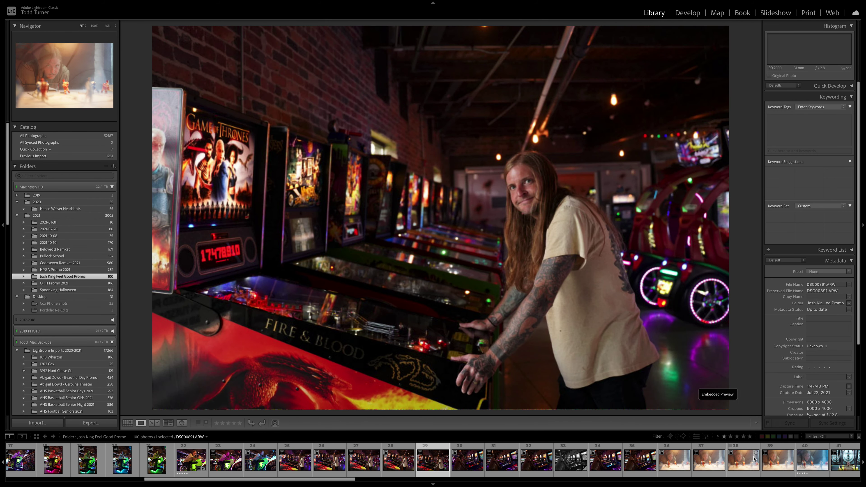
pyautogui.press('Right')
pyautogui.press('Left')
pyautogui.press('4')
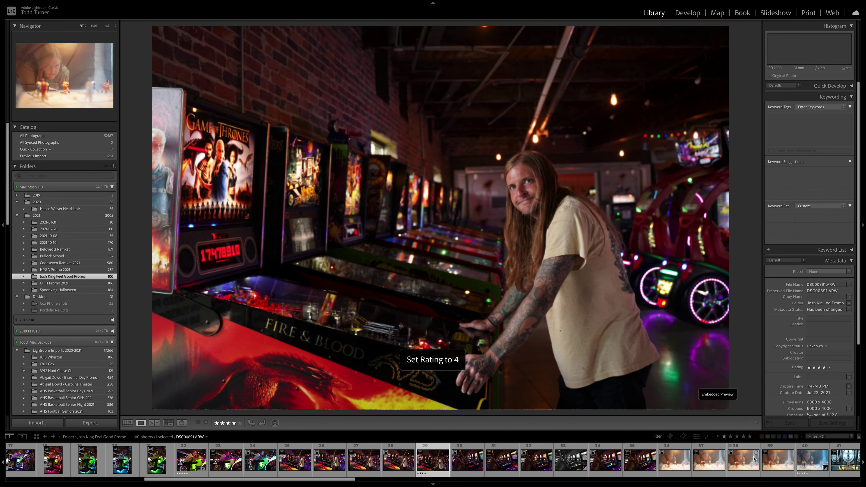
pyautogui.press('Right')
pyautogui.press('Right')
pyautogui.press('Right')
pyautogui.press('Right')
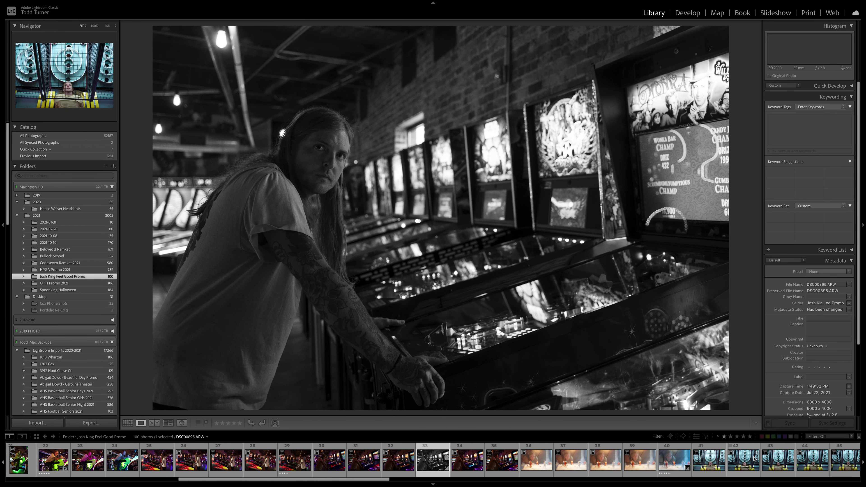
pyautogui.press('5')
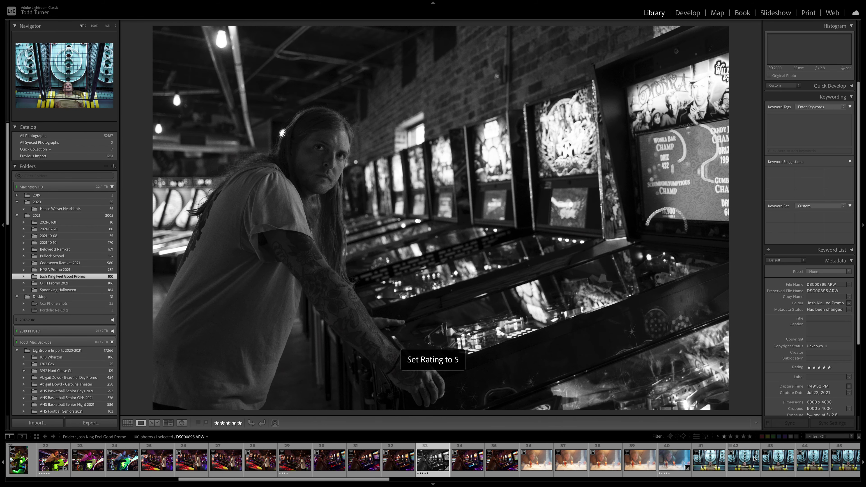
pyautogui.press('Right')
pyautogui.press('Right')
pyautogui.press('Right')
pyautogui.press('Right')
pyautogui.press('Right')
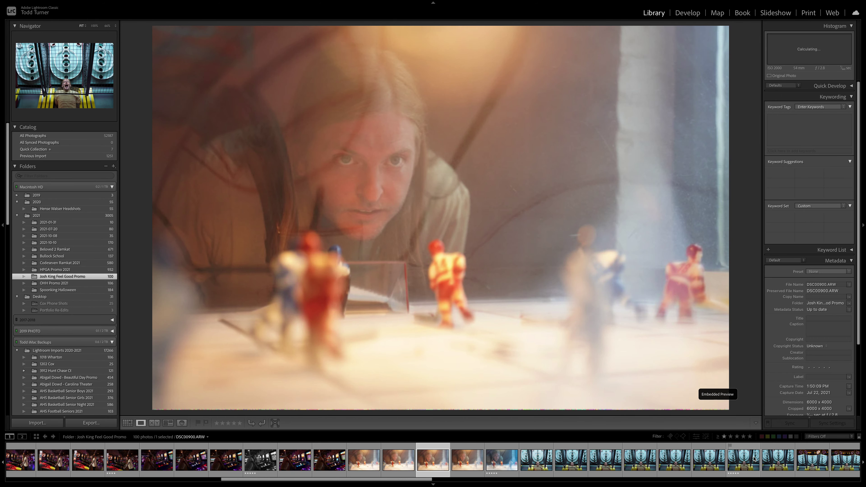
pyautogui.press('Right')
pyautogui.press('Right')
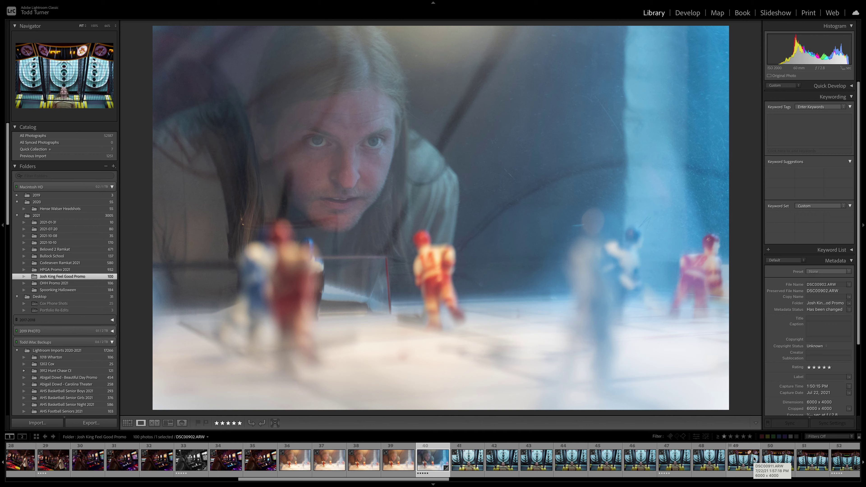
pyautogui.press('Right')
pyautogui.press('Right')
pyautogui.press('Right')
pyautogui.press('Right')
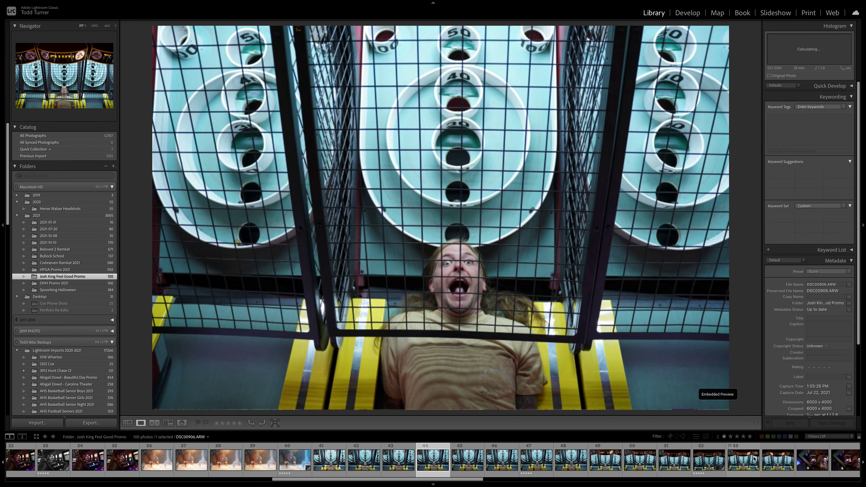
pyautogui.press('Right')
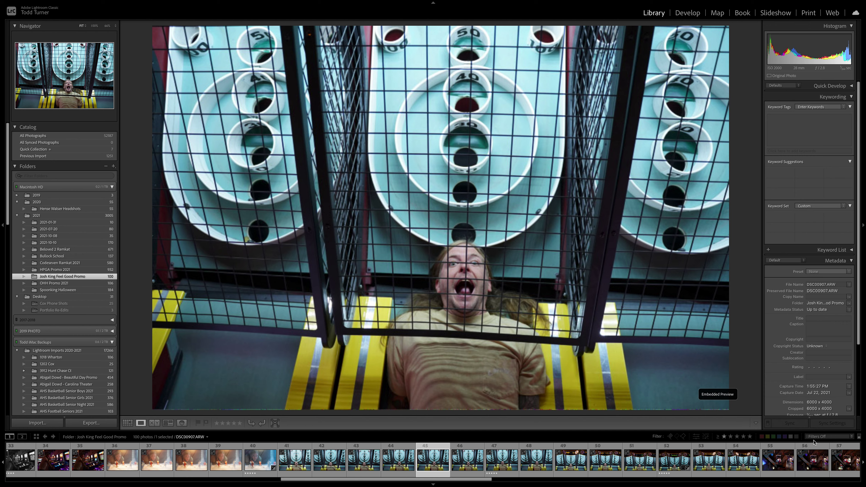
# Filter the filmstrip to Rated photos with four stars or more (≥)
pyautogui.click(833, 439)
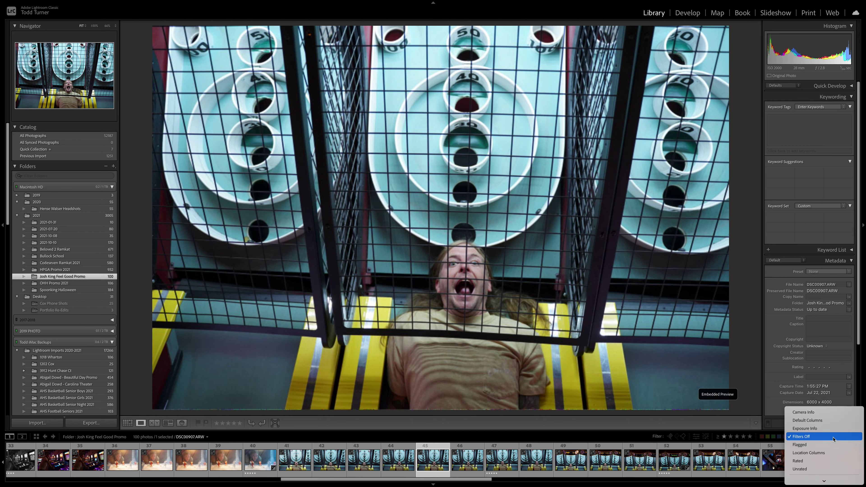
pyautogui.click(822, 461)
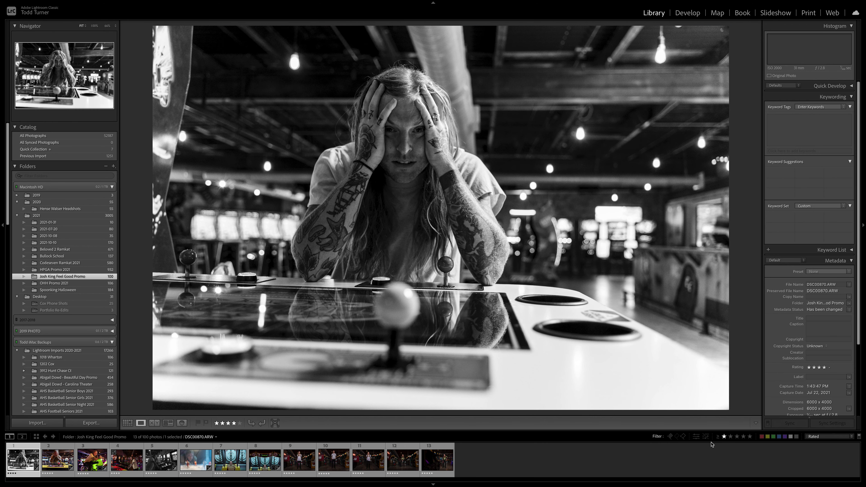
pyautogui.click(744, 437)
pyautogui.click(716, 438)
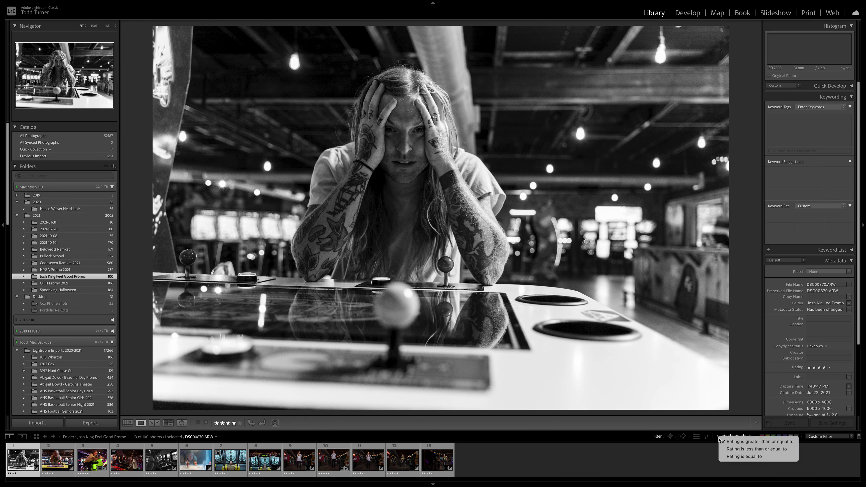
pyautogui.click(760, 443)
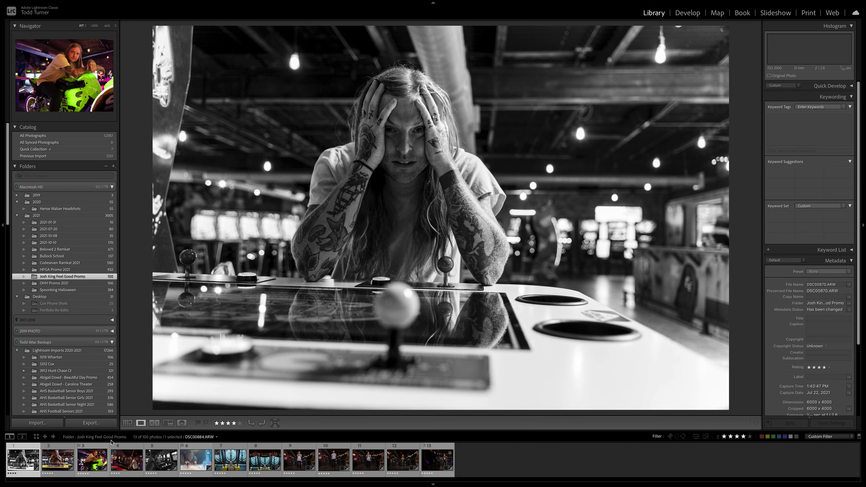
# Show the 13 filtered photos as a thumbnail grid
pyautogui.click(127, 423)
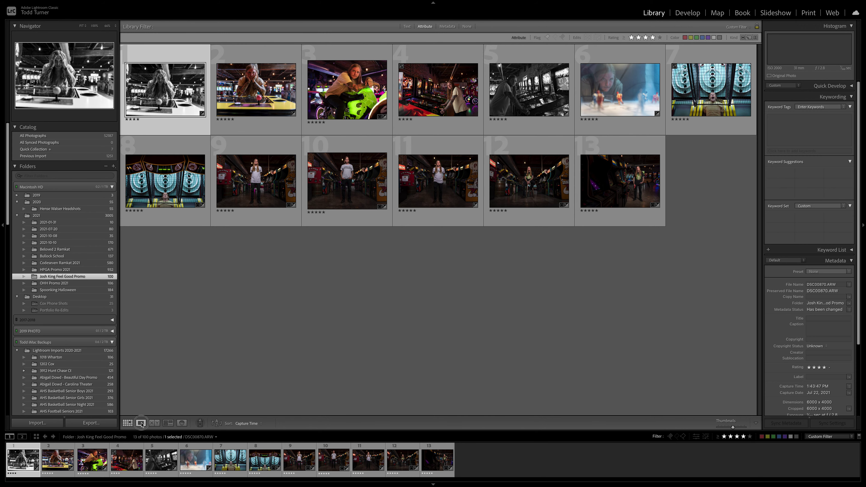
pyautogui.click(141, 423)
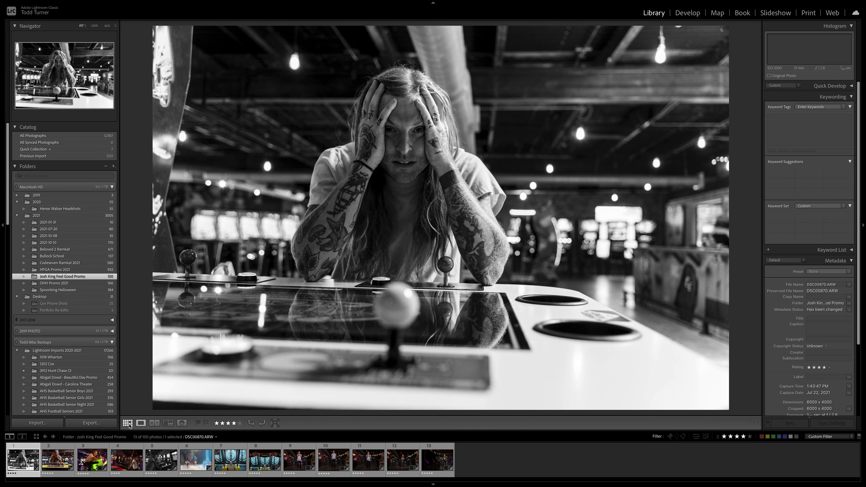
pyautogui.click(128, 424)
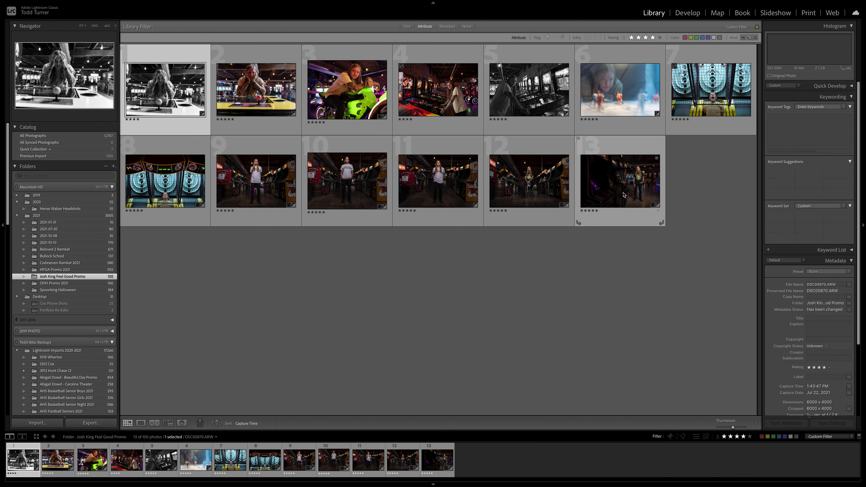
pyautogui.moveTo(624, 195)
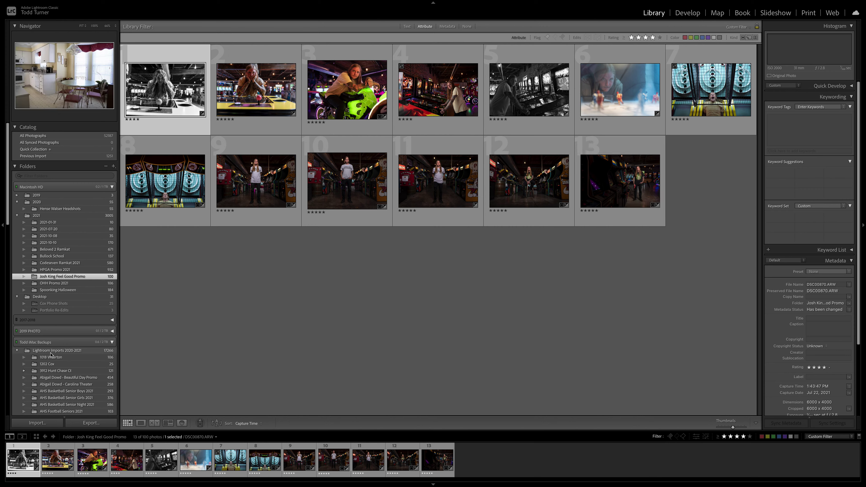
# Create an empty collection named with the subject's name plus 'Feel Good Selections'
pyautogui.scroll(-10, 51, 354)
pyautogui.scroll(-15, 50, 355)
pyautogui.scroll(1, 51, 355)
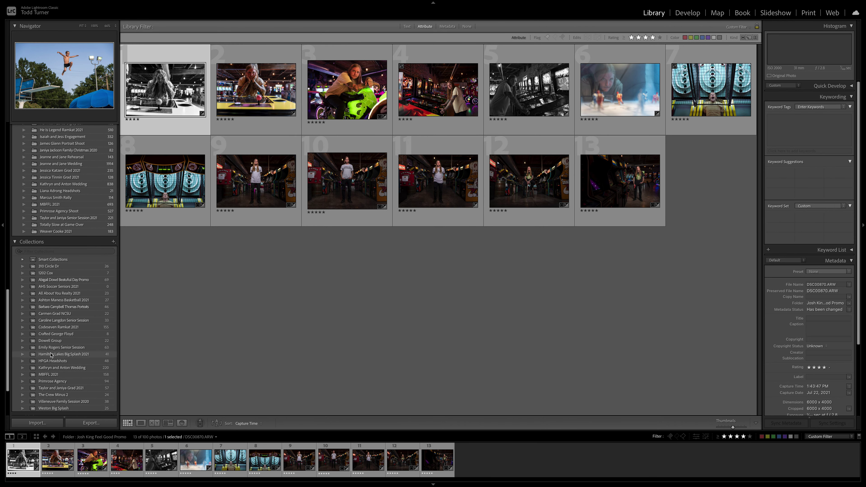
pyautogui.click(113, 242)
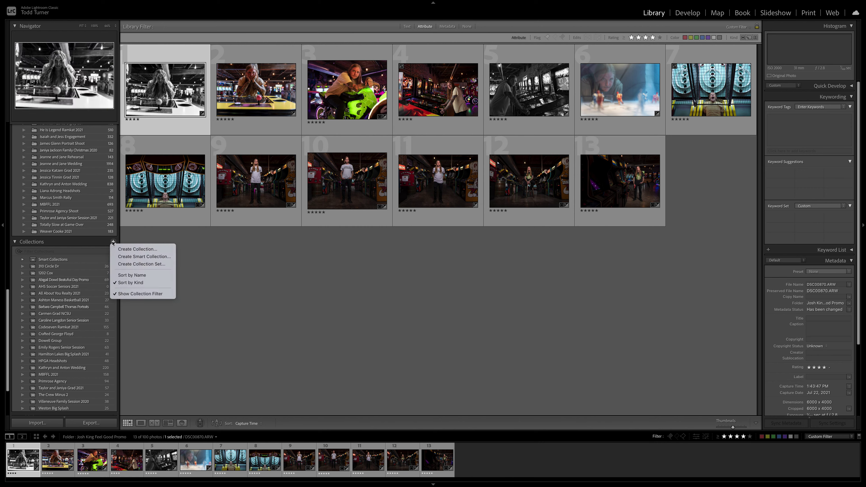
pyautogui.click(118, 249)
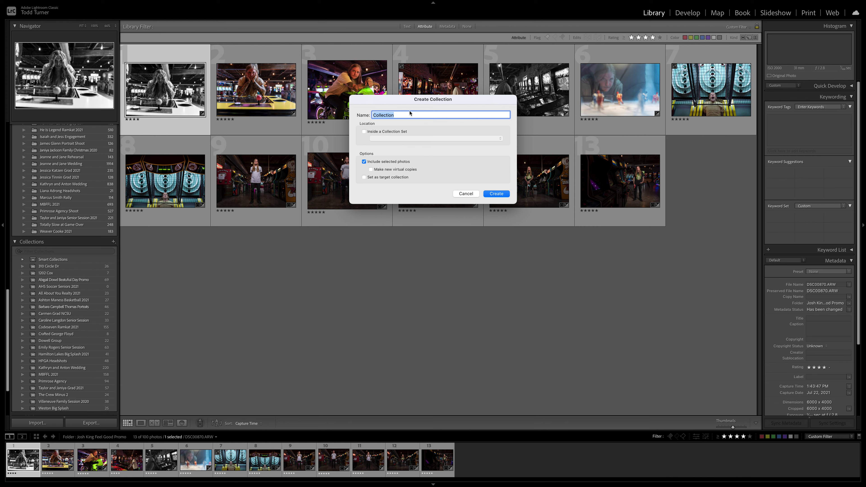
pyautogui.click(364, 162)
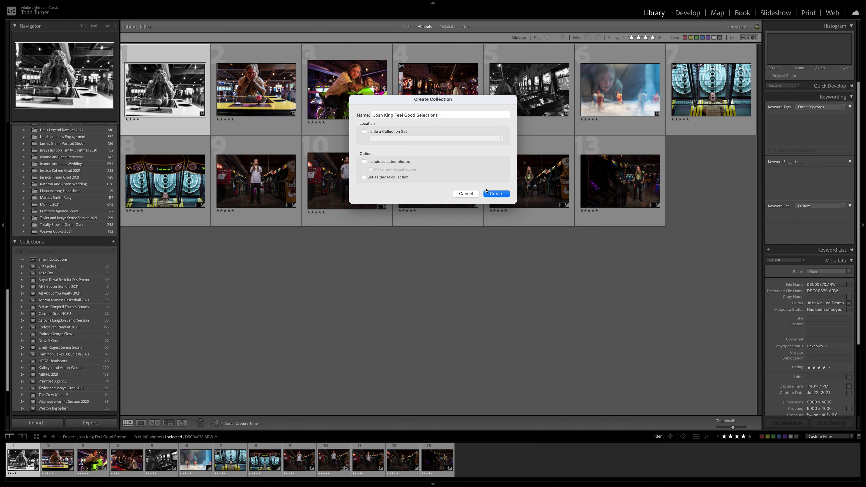
pyautogui.click(495, 195)
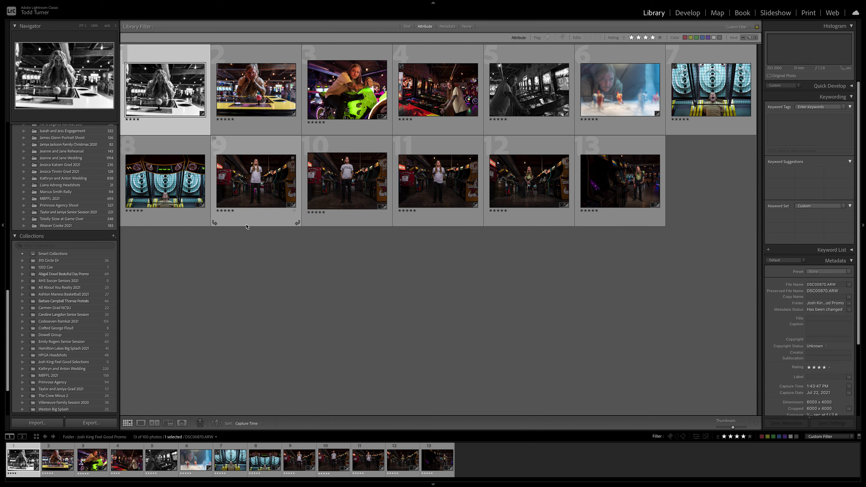
# Select all 13 filtered photos, drag them onto the new collection, and open it
pyautogui.hotkey('ctrl', 'a')
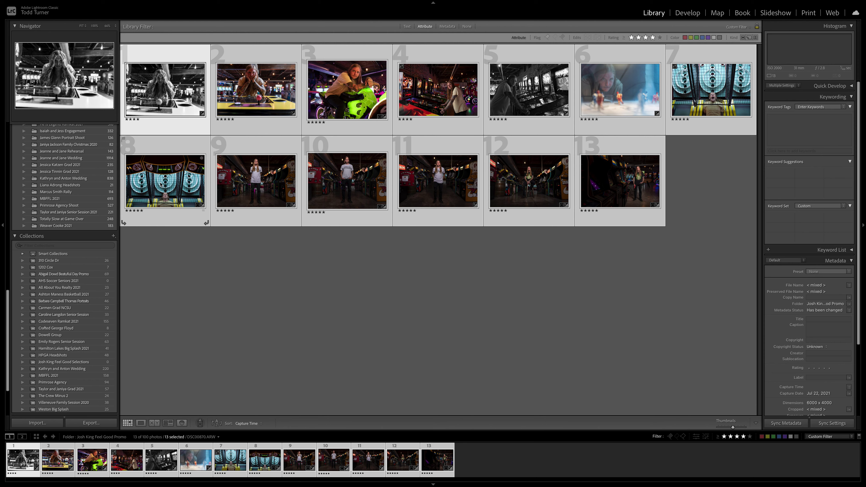
pyautogui.moveTo(160, 184); pyautogui.dragTo(92, 367)
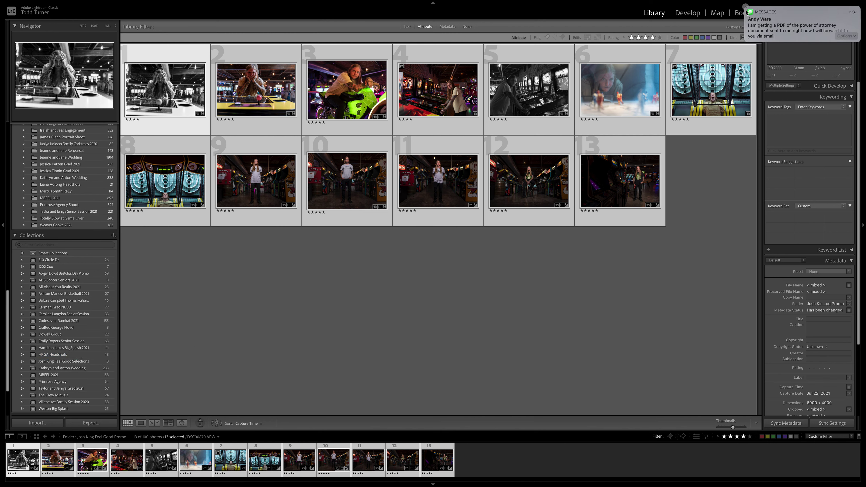
pyautogui.click(746, 7)
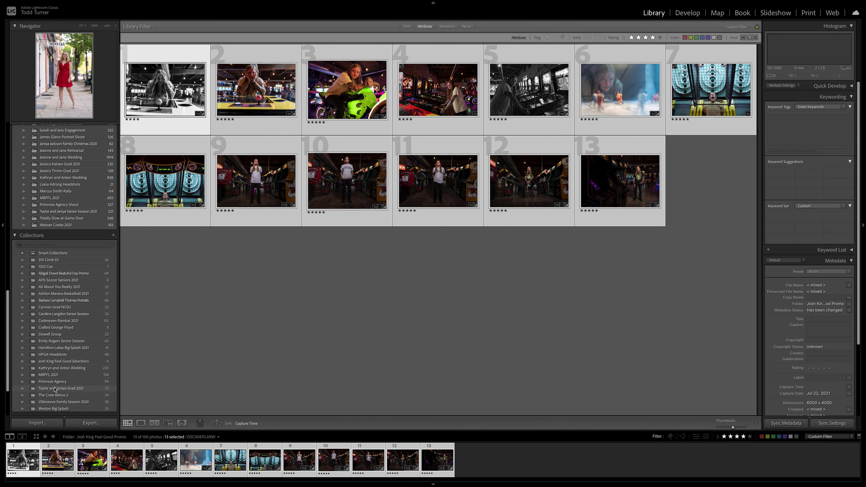
pyautogui.click(102, 362)
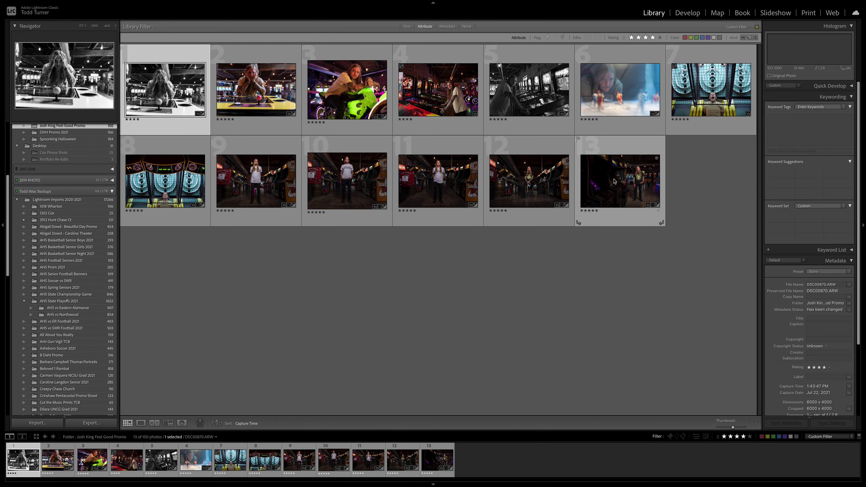
# Reselect all 13 photos, add them to the Feel Good Selections collection, and open it
pyautogui.hotkey('ctrl', 'a')
pyautogui.moveTo(164, 186); pyautogui.dragTo(156, 206)
pyautogui.scroll(-15, 90, 252)
pyautogui.scroll(-5, 89, 253)
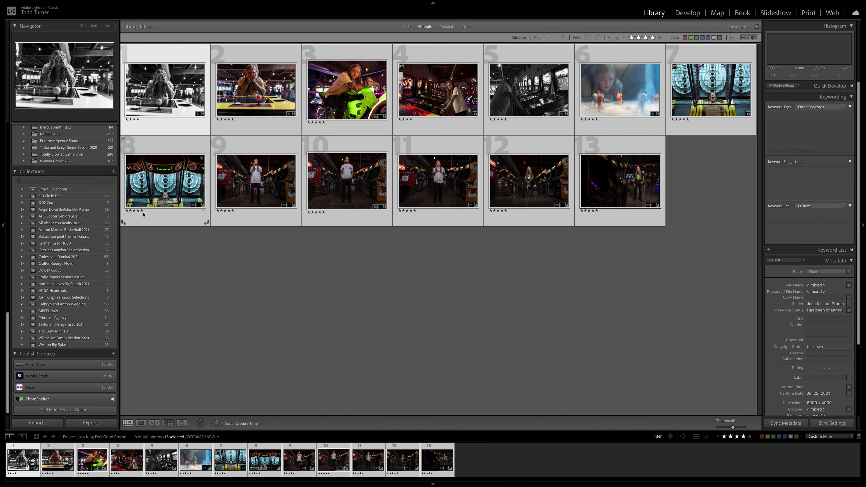
pyautogui.click(143, 214)
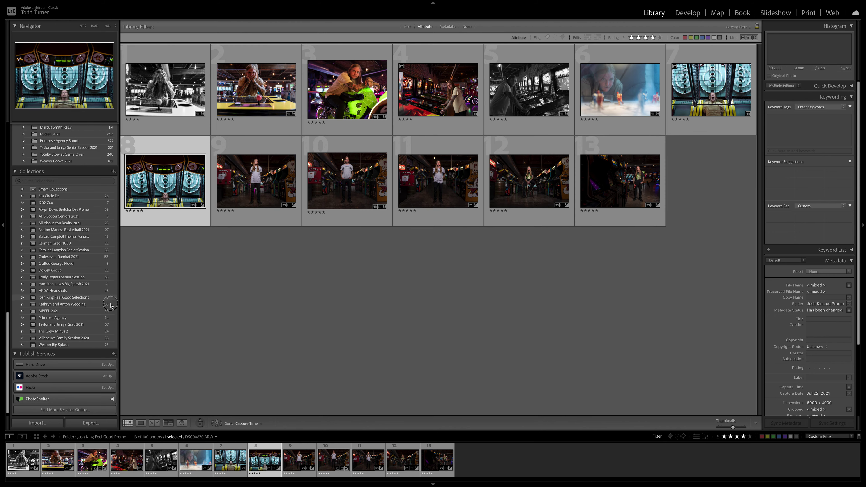
pyautogui.click(163, 98)
pyautogui.keyDown('shift'); pyautogui.click(610, 192); pyautogui.keyUp('shift')
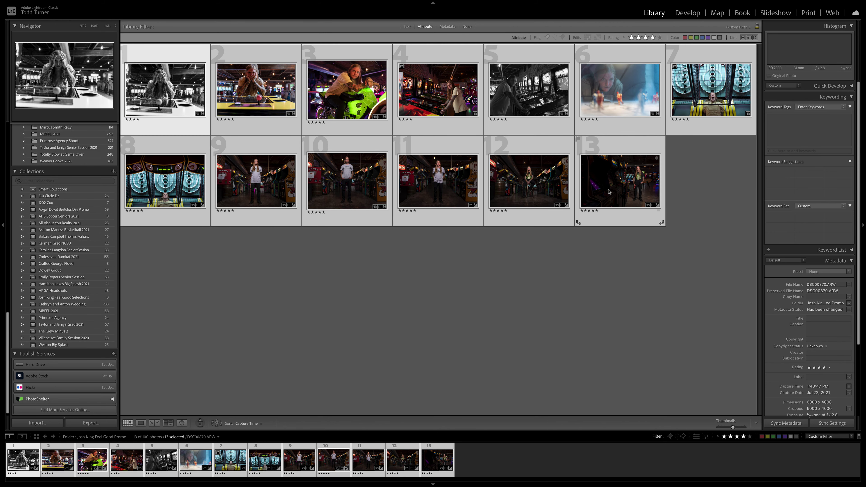
pyautogui.moveTo(173, 188); pyautogui.dragTo(77, 300)
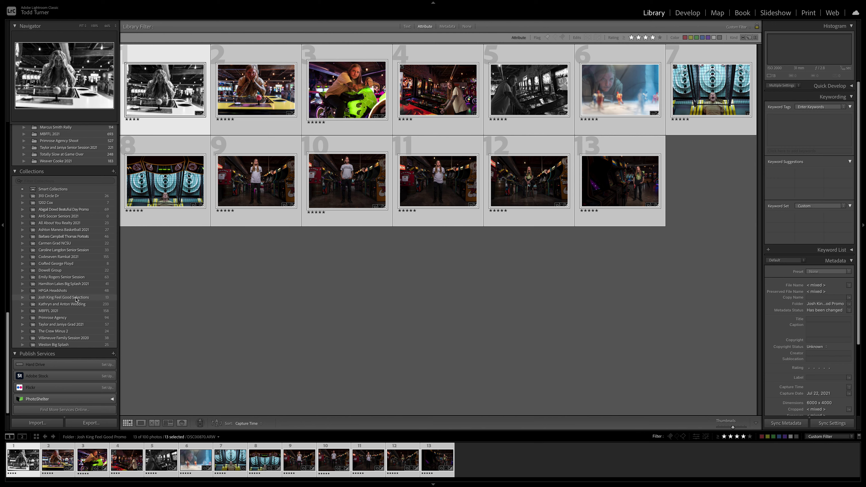
pyautogui.click(76, 300)
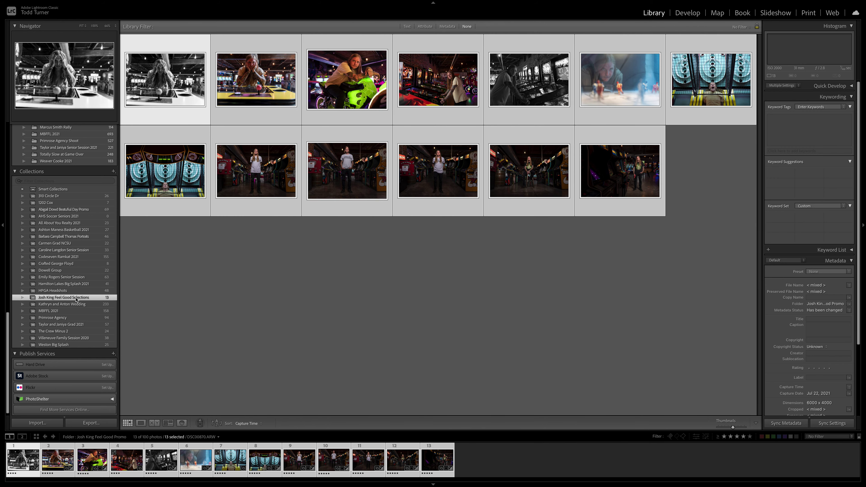
pyautogui.click(577, 308)
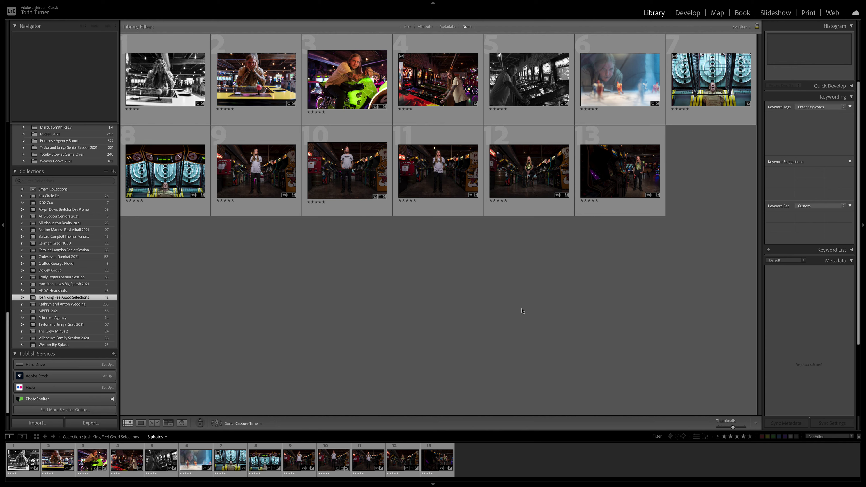
pyautogui.scroll(15, 53, 223)
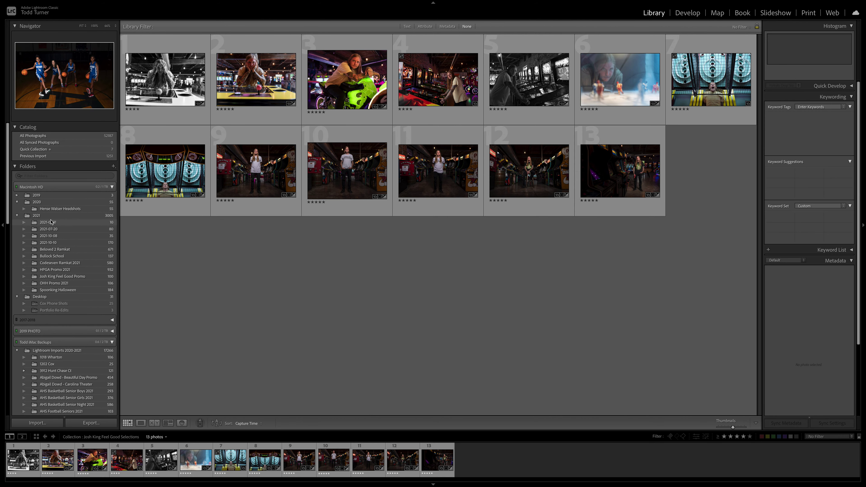
pyautogui.click(53, 278)
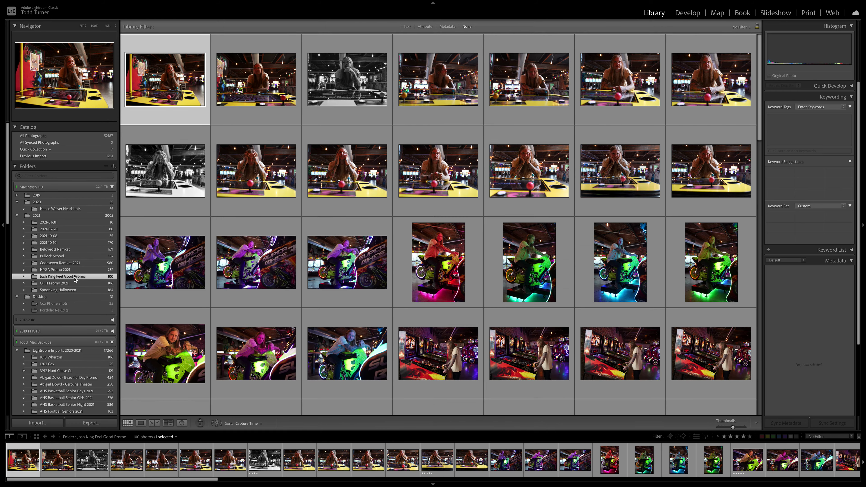
pyautogui.scroll(-10, 543, 324)
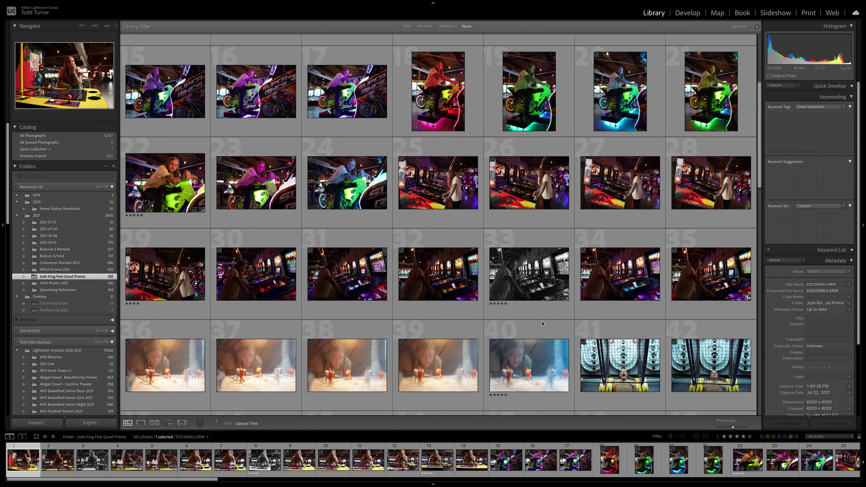
pyautogui.scroll(-3, 543, 323)
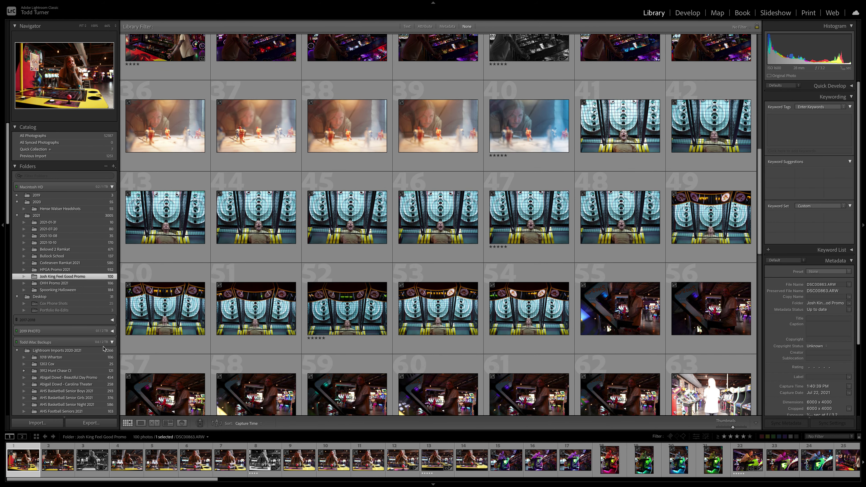
pyautogui.scroll(-15, 103, 349)
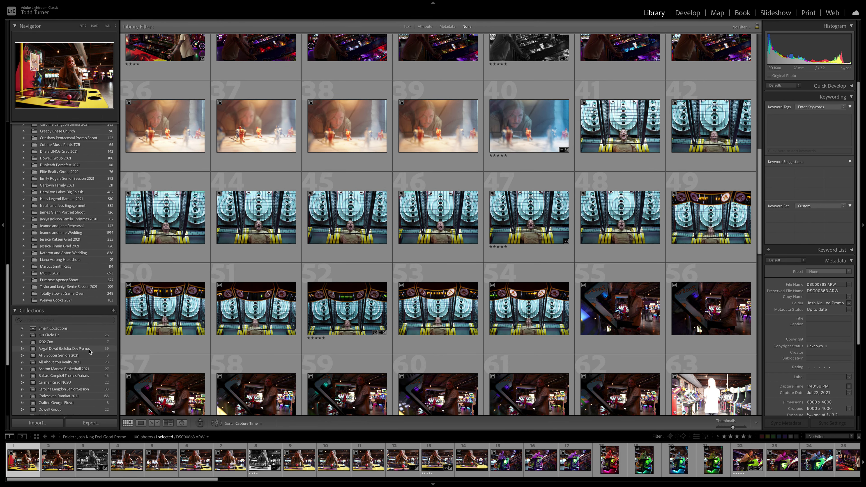
pyautogui.scroll(-4, 89, 352)
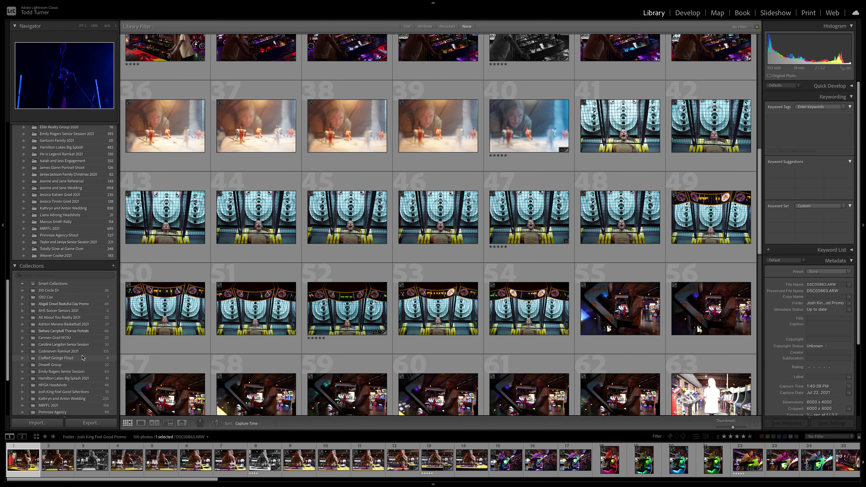
pyautogui.click(85, 392)
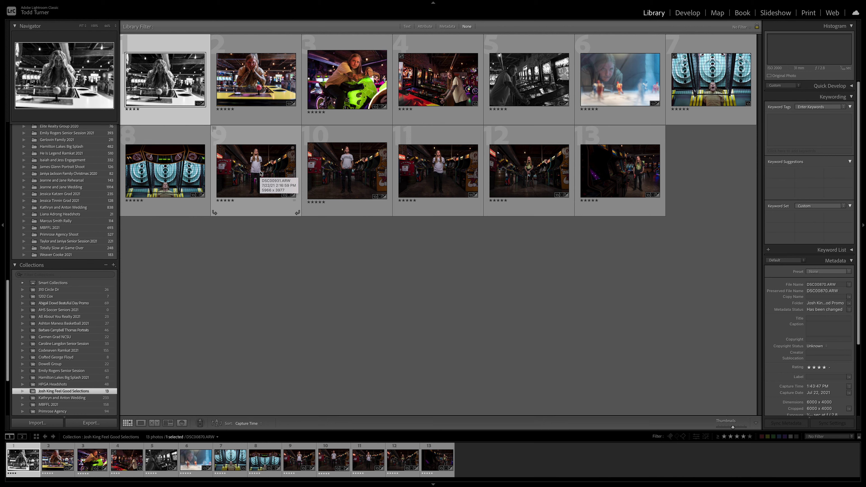
# Open photo 3, the green motorcycle portrait, in the Develop module
pyautogui.click(260, 173)
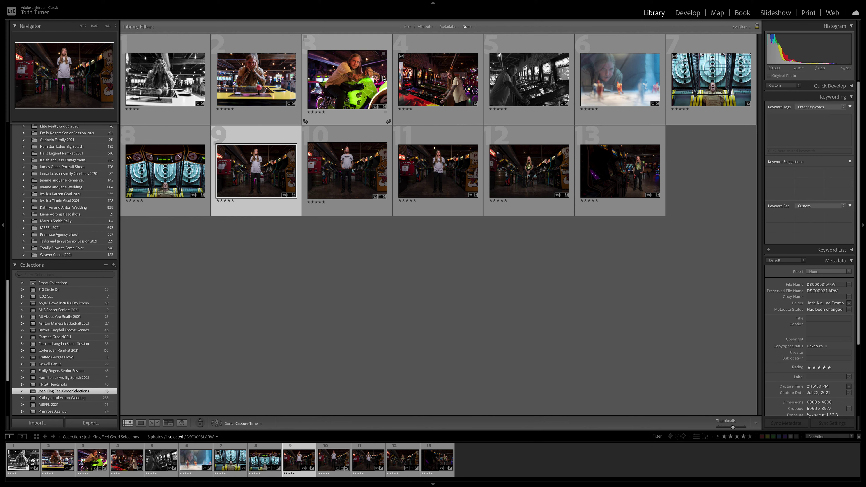
pyautogui.click(356, 77)
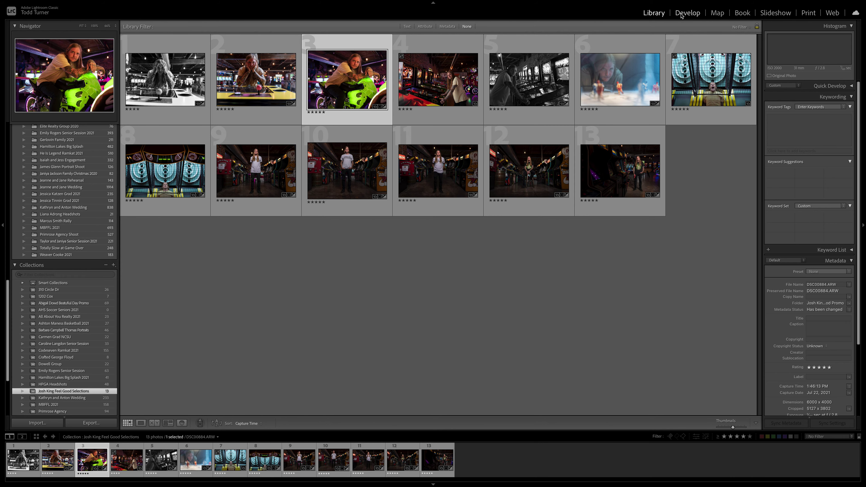
pyautogui.click(681, 16)
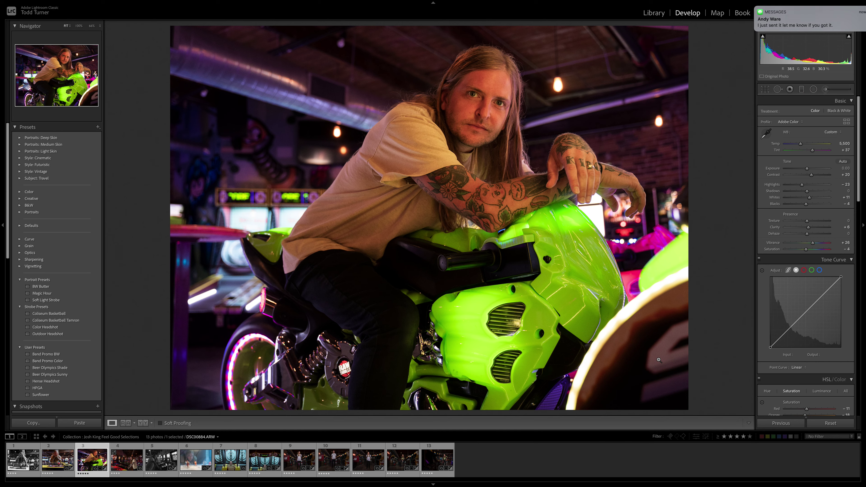
# Sample a neutral spot with the WB eyedropper, giving Temp 4,100 and Tint −16
pyautogui.click(747, 7)
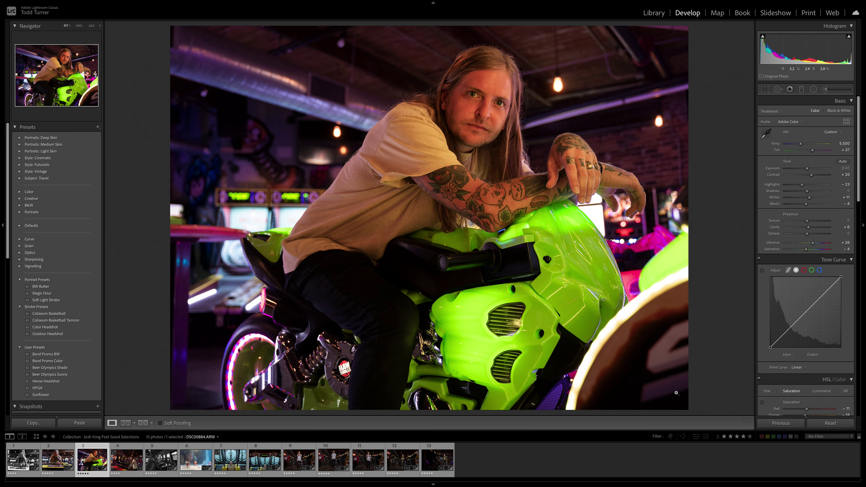
pyautogui.click(766, 135)
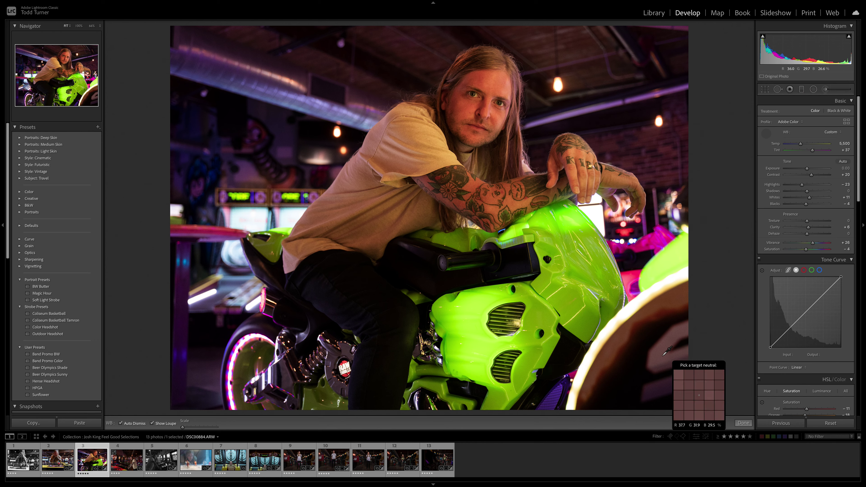
pyautogui.click(659, 368)
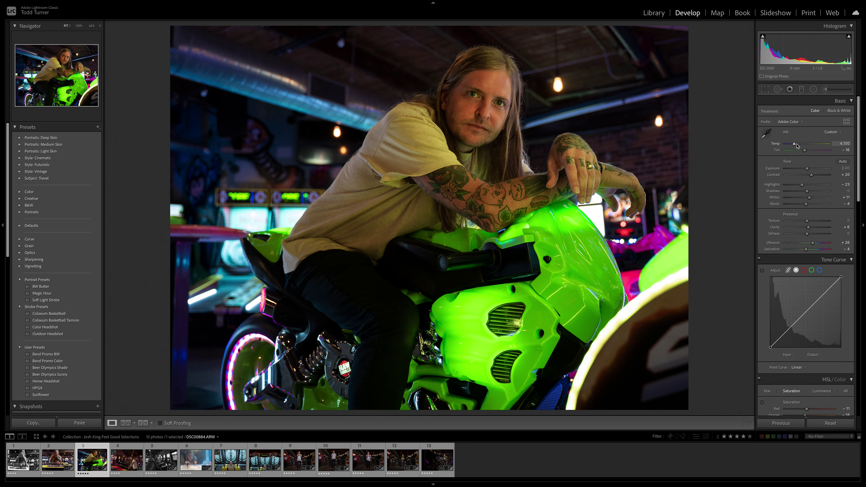
# Warm Temp to 4,503, lower Highlights to −26, and settle Vibrance at +19
pyautogui.moveTo(797, 144); pyautogui.dragTo(808, 151)
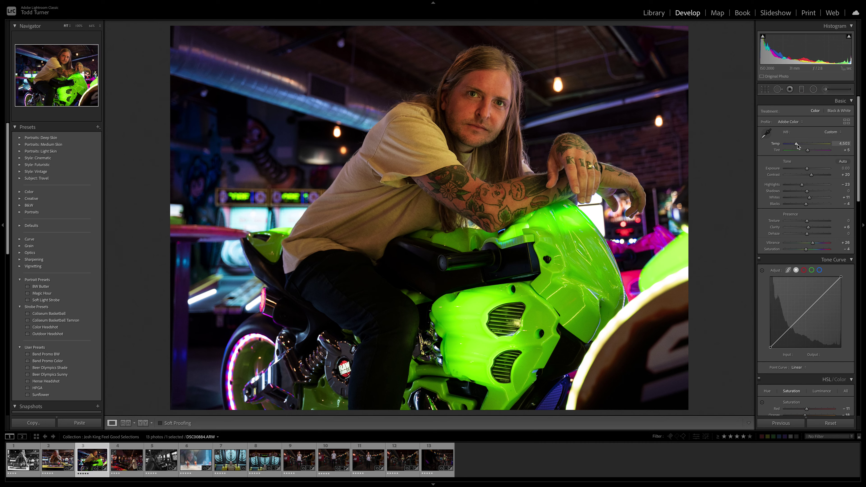
pyautogui.moveTo(803, 187); pyautogui.dragTo(805, 205)
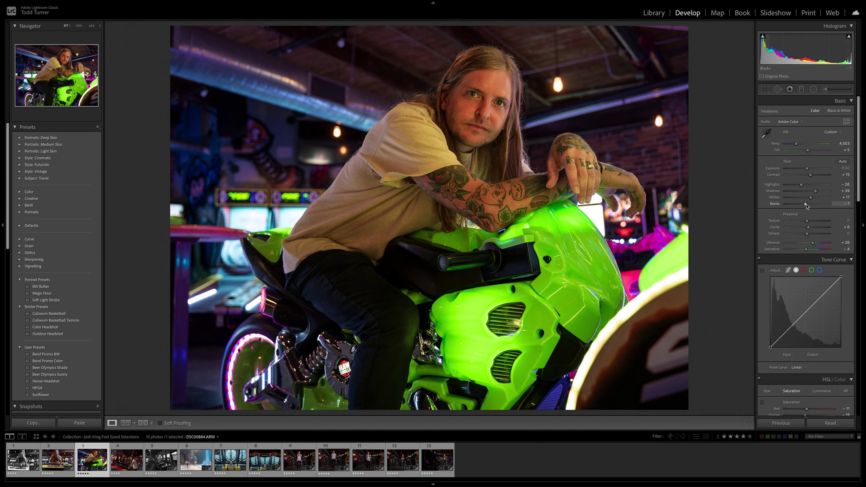
pyautogui.moveTo(813, 243)
pyautogui.mouseDown()
pyautogui.moveTo(839, 245)
pyautogui.moveTo(812, 244)
pyautogui.mouseUp()
pyautogui.moveTo(812, 243); pyautogui.dragTo(812, 244)
pyautogui.scroll(-5, 805, 310)
pyautogui.scroll(5, 805, 310)
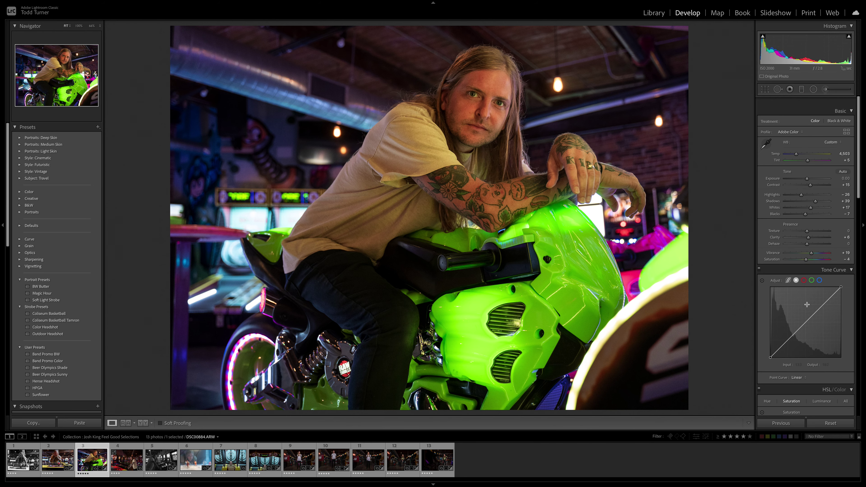
# Open photo 11, the standing portrait, in Develop and eyedropper its white balance to 4,850/+7
pyautogui.click(654, 13)
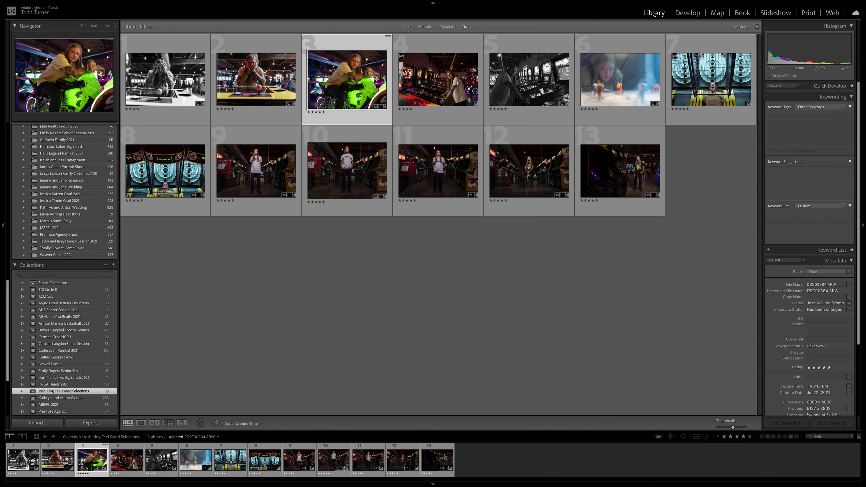
pyautogui.click(439, 166)
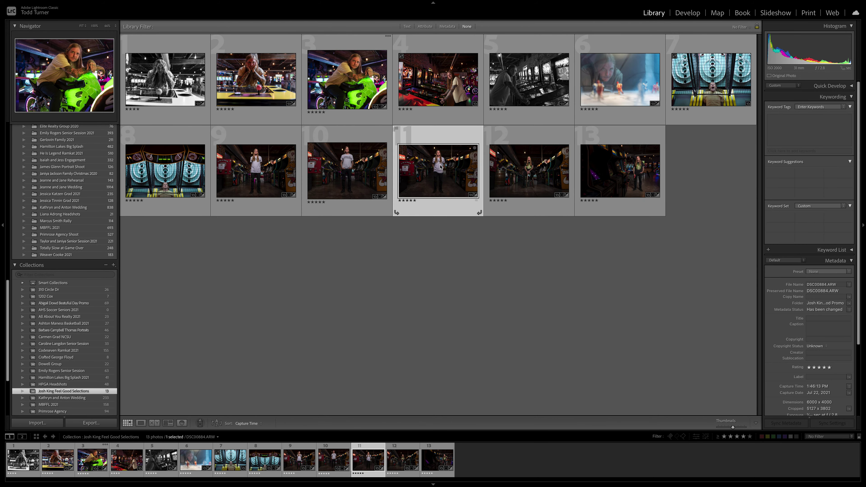
pyautogui.click(683, 16)
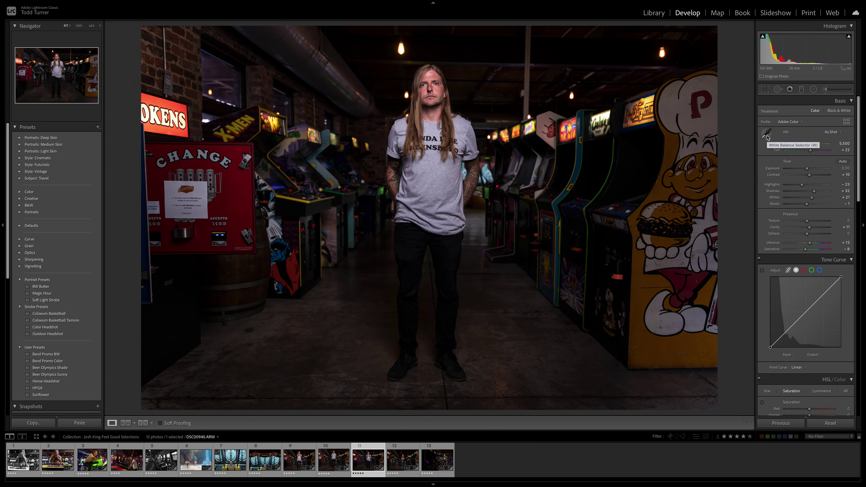
pyautogui.click(767, 135)
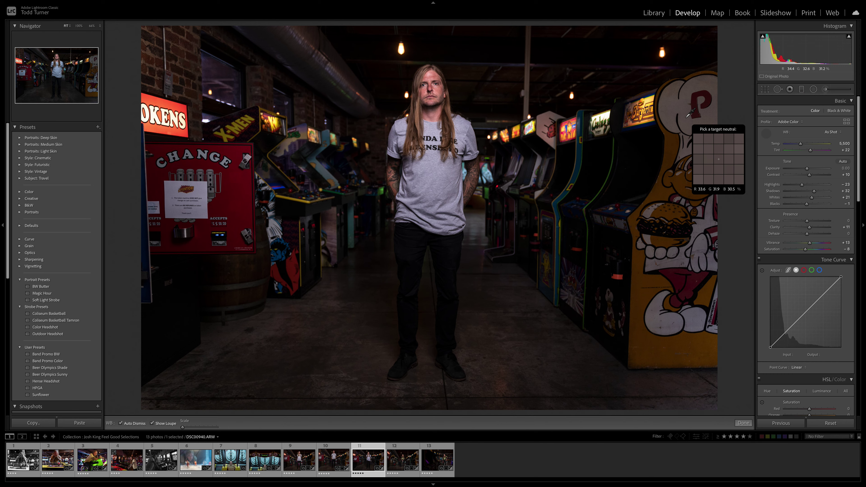
pyautogui.click(687, 117)
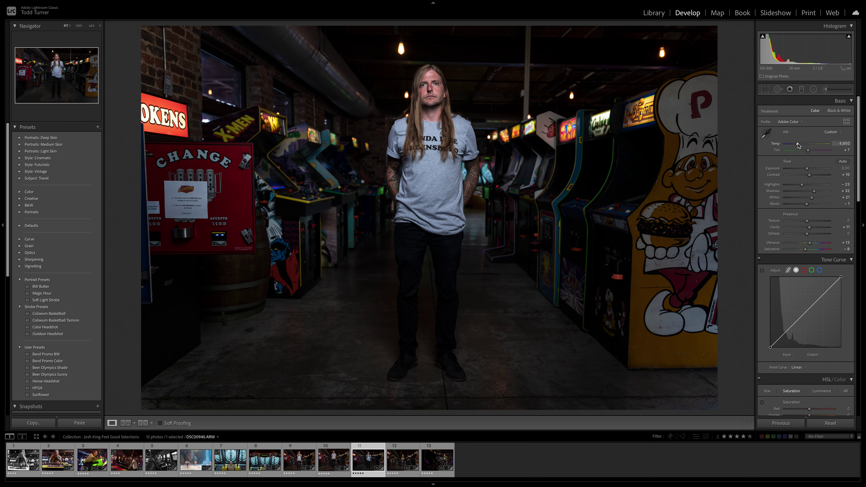
# Warm Temp to 5,342, darken Highlights to about −30, and take Vibrance from +100 back to +19
pyautogui.click(798, 145)
pyautogui.moveTo(799, 144); pyautogui.dragTo(800, 145)
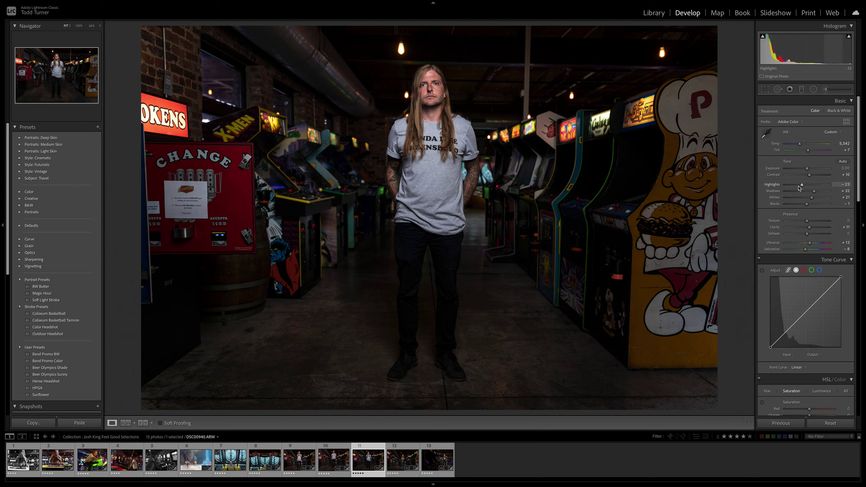
pyautogui.moveTo(802, 185); pyautogui.dragTo(812, 193)
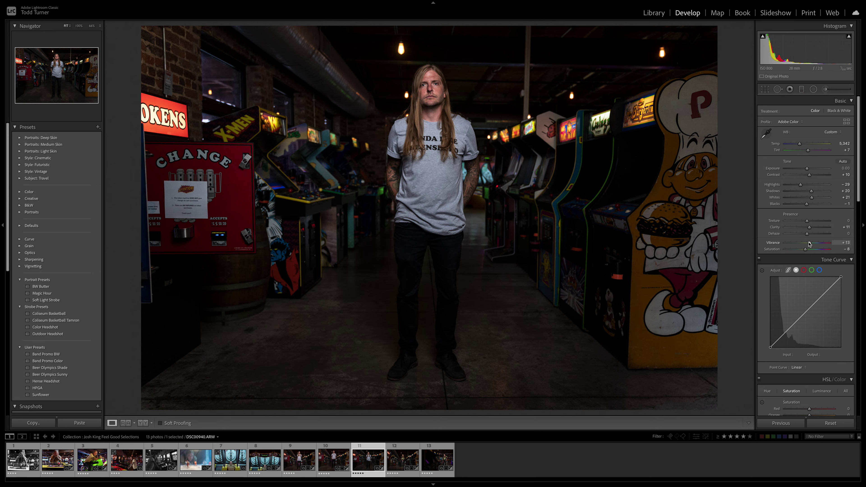
pyautogui.scroll(-1, 810, 244)
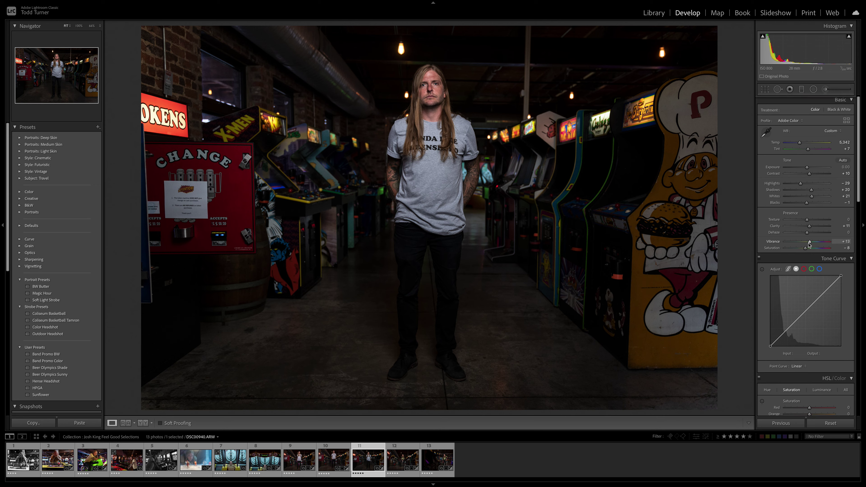
pyautogui.moveTo(810, 243); pyautogui.dragTo(773, 243)
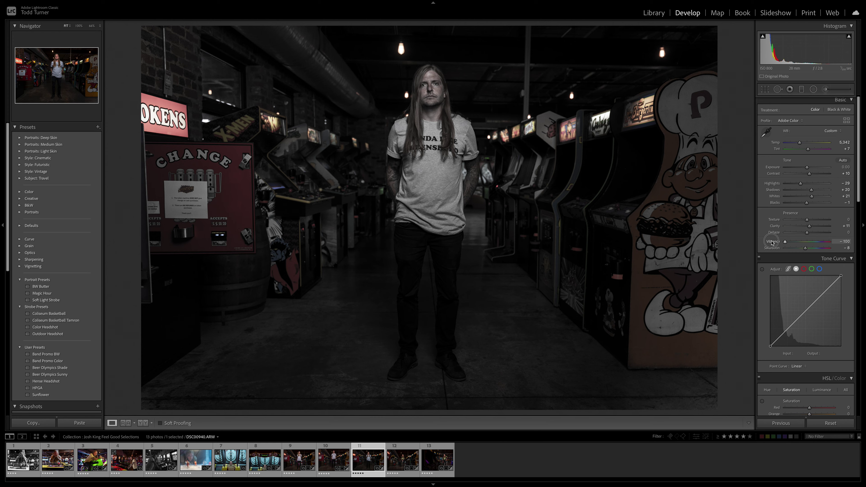
pyautogui.moveTo(772, 242); pyautogui.dragTo(805, 249)
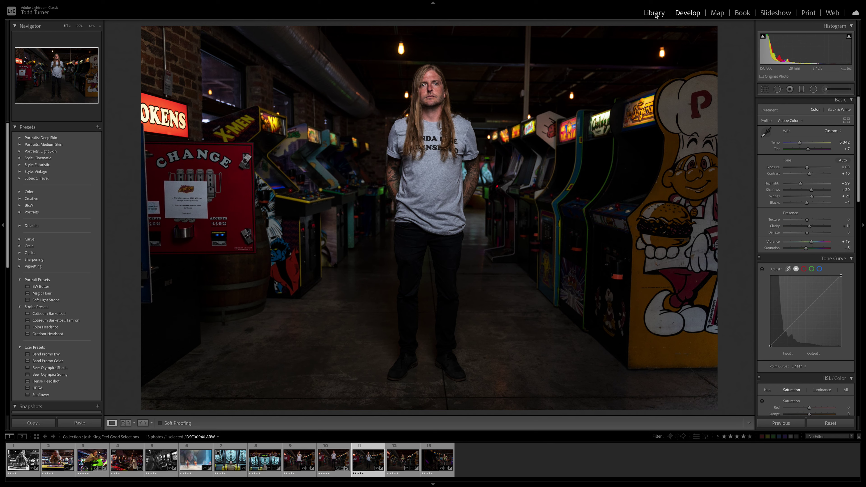
pyautogui.scroll(-1, 805, 205)
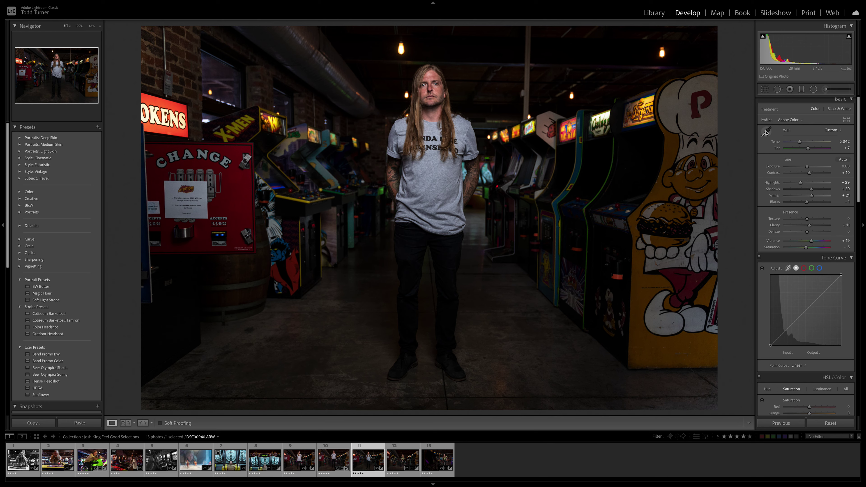
# Sample the CHANGE machine, the arcade cabinets, then the chef's white hat to reach Temp 4,900, Tint +5
pyautogui.click(767, 131)
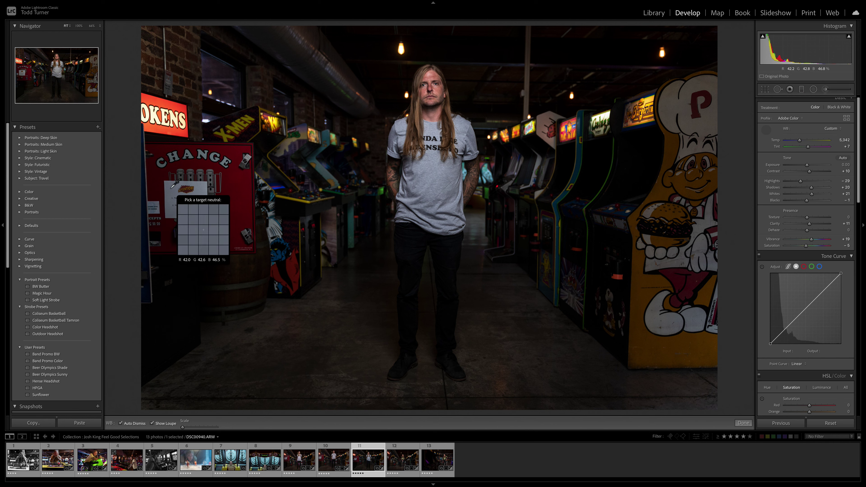
pyautogui.click(171, 189)
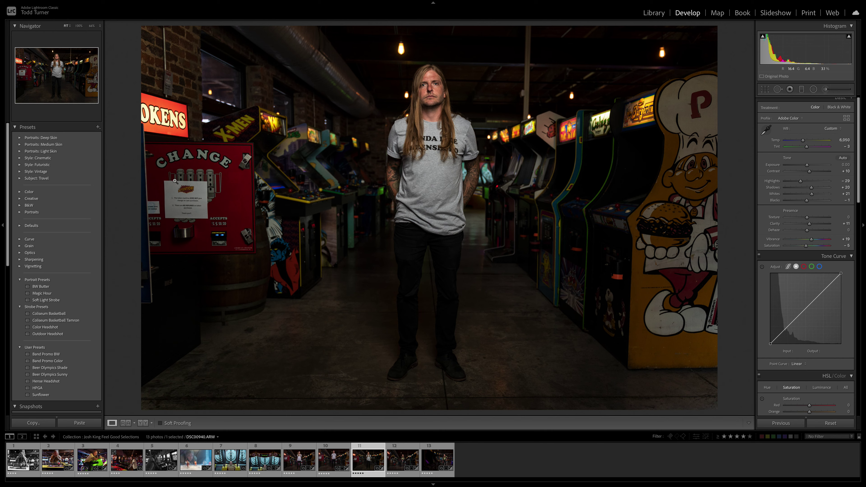
pyautogui.click(767, 131)
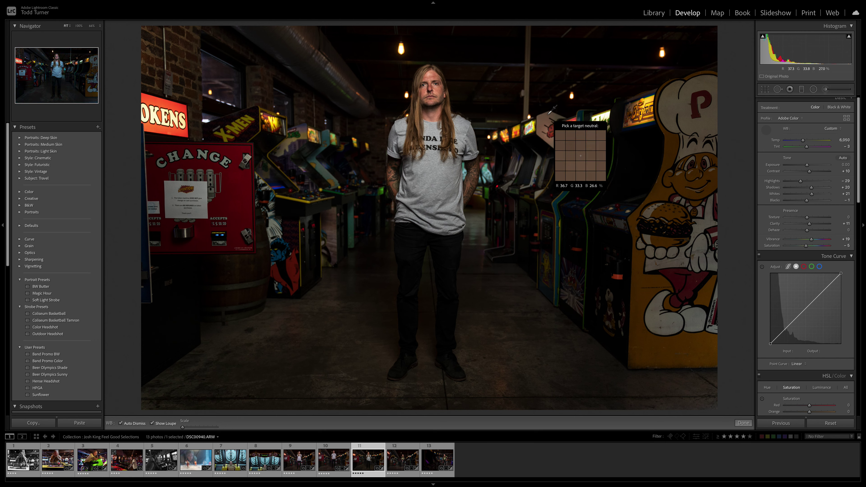
pyautogui.click(548, 116)
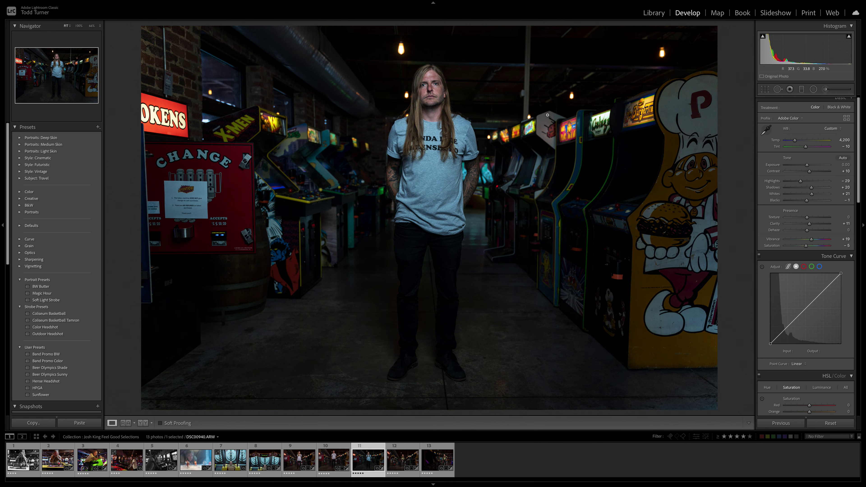
pyautogui.click(766, 130)
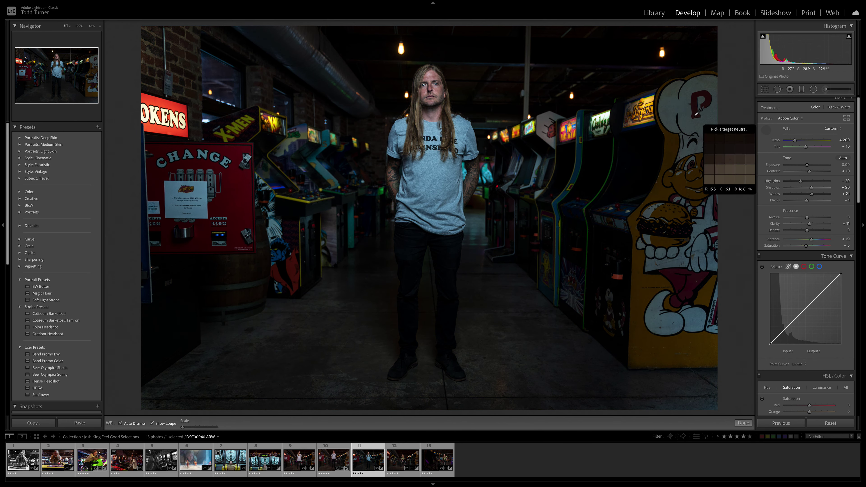
pyautogui.click(685, 111)
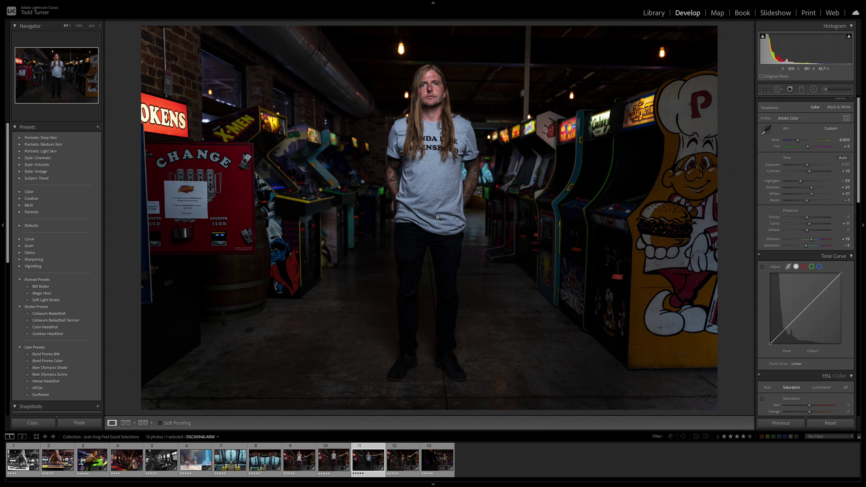
# Copy the portrait's develop settings with the White Balance box ticked
pyautogui.press('super+shift+c')
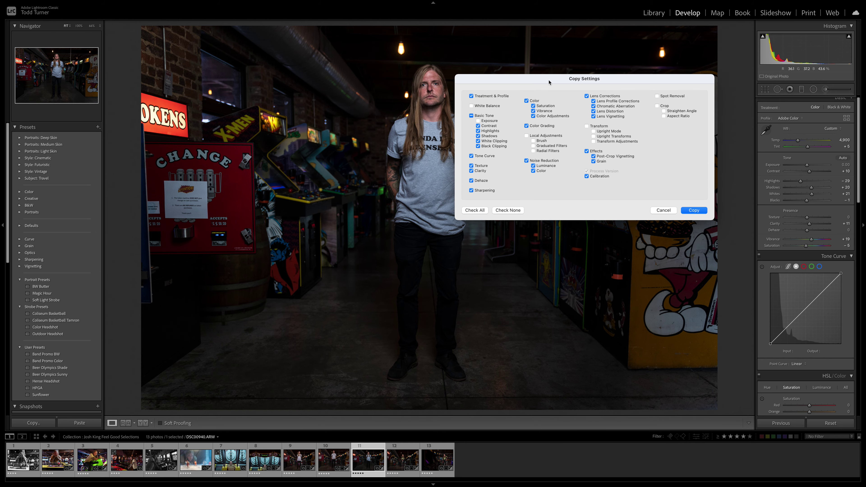
pyautogui.click(471, 106)
pyautogui.click(695, 210)
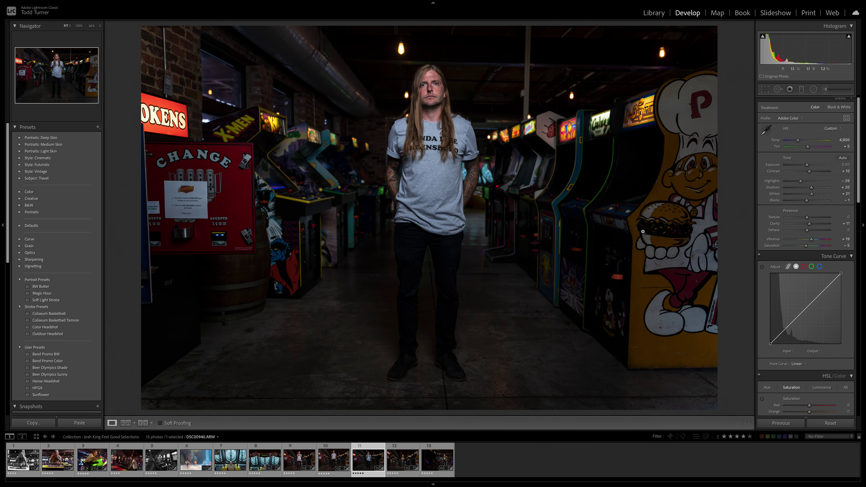
# Move to photo 12, set Highlights −22 and Exposure +0.20, then return to the Library grid
pyautogui.press('Right')
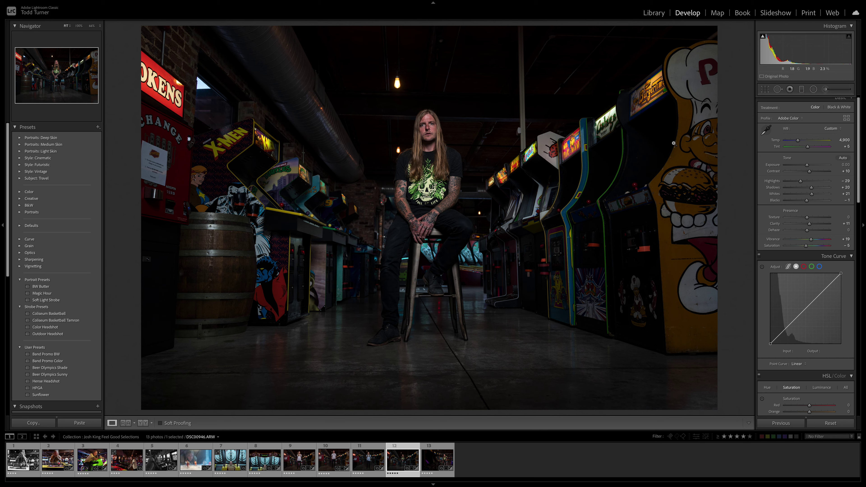
pyautogui.moveTo(801, 181); pyautogui.dragTo(803, 183)
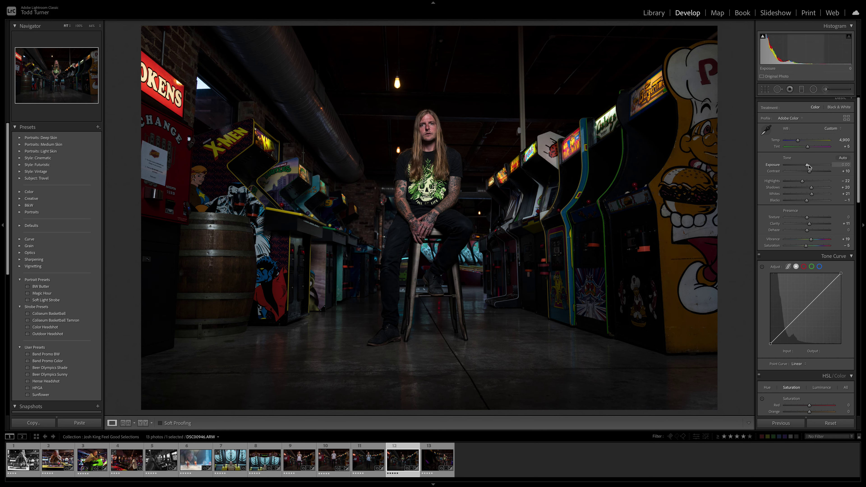
pyautogui.moveTo(809, 166); pyautogui.dragTo(810, 167)
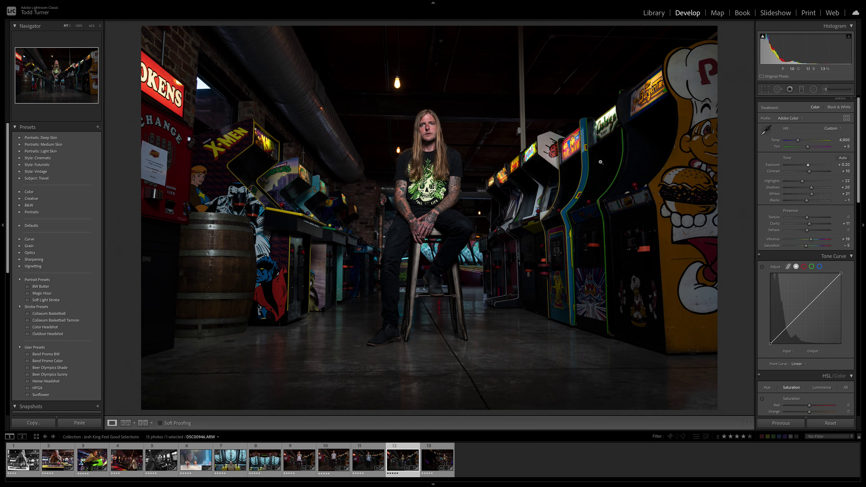
pyautogui.click(653, 14)
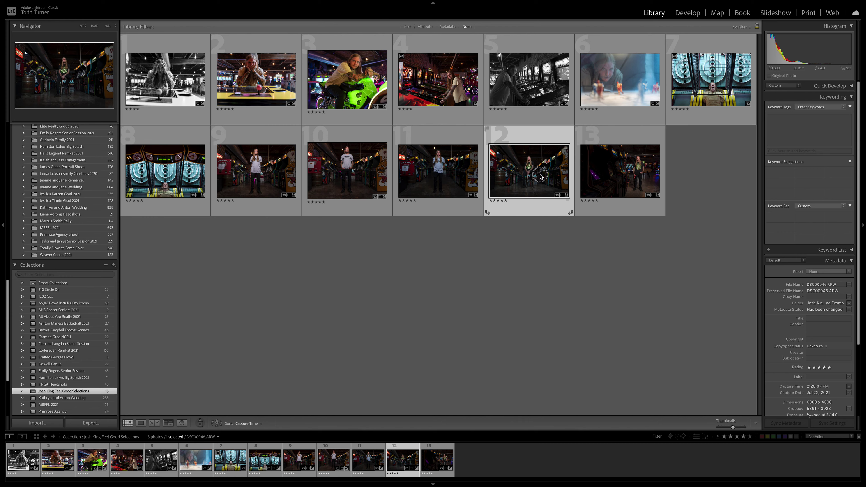
# Select thumbnail 13, then add photos 12, 10, 8, 6, 5, 3 and 2 to the selection
pyautogui.click(635, 174)
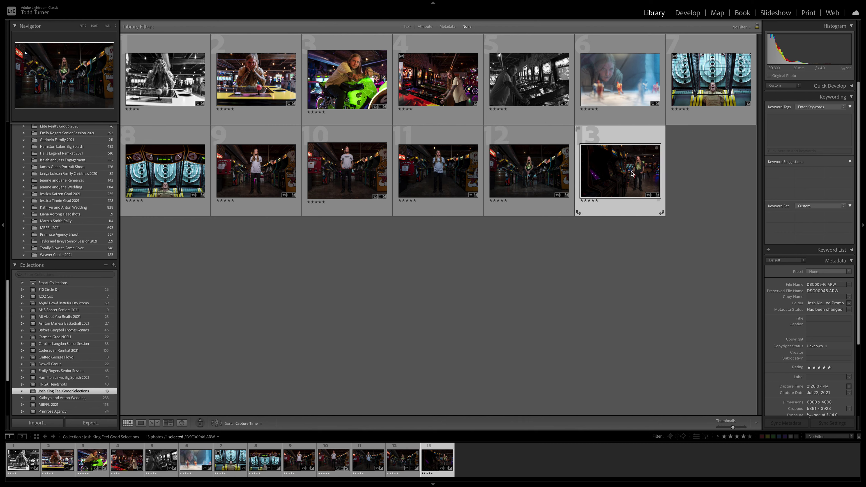
pyautogui.keyDown('shift'); pyautogui.click(534, 182); pyautogui.keyUp('shift')
pyautogui.keyDown('ctrl'); pyautogui.click(349, 182); pyautogui.keyUp('ctrl')
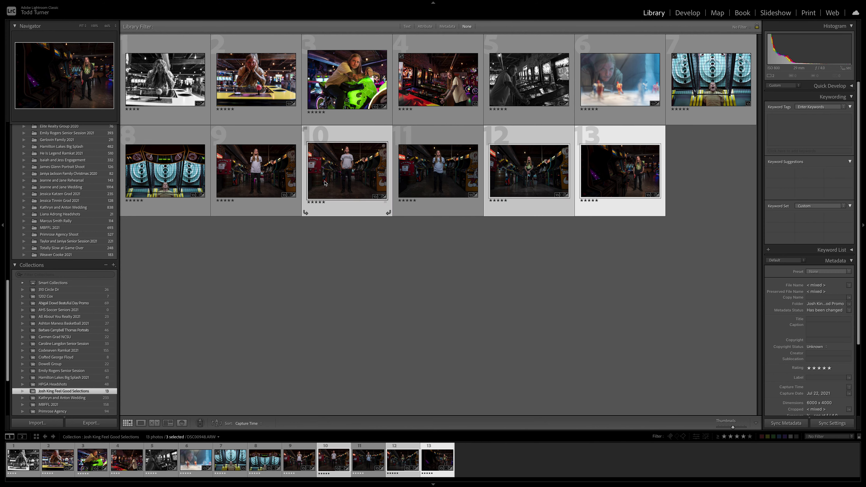
pyautogui.keyDown('ctrl'); pyautogui.click(167, 179); pyautogui.keyUp('ctrl')
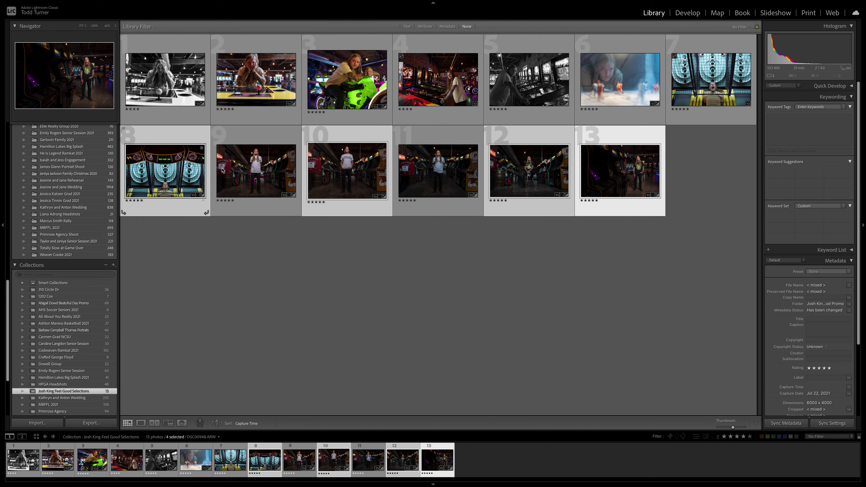
pyautogui.keyDown('ctrl'); pyautogui.click(620, 85); pyautogui.keyUp('ctrl')
pyautogui.keyDown('ctrl'); pyautogui.click(518, 92); pyautogui.keyUp('ctrl')
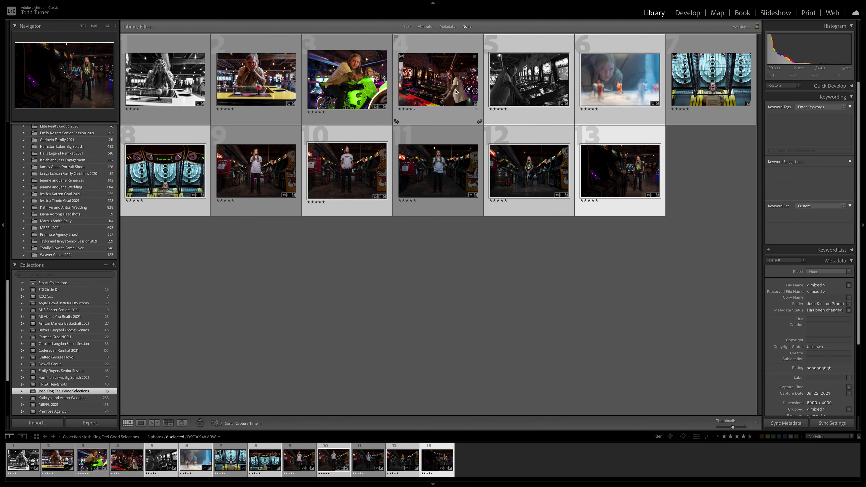
pyautogui.keyDown('ctrl'); pyautogui.click(358, 87); pyautogui.keyUp('ctrl')
pyautogui.keyDown('ctrl'); pyautogui.click(270, 87); pyautogui.keyUp('ctrl')
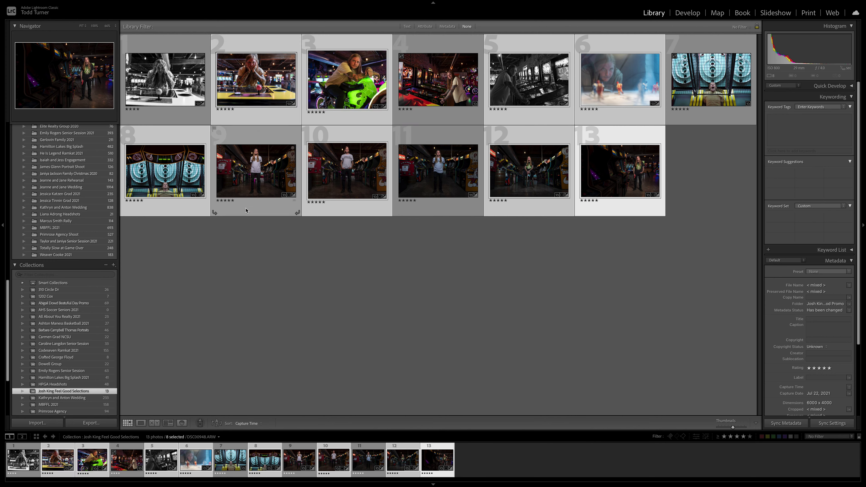
# In the export settings, name the Desktop subfolder with the photographer's name plus 'Feel Good Final'
pyautogui.click(101, 426)
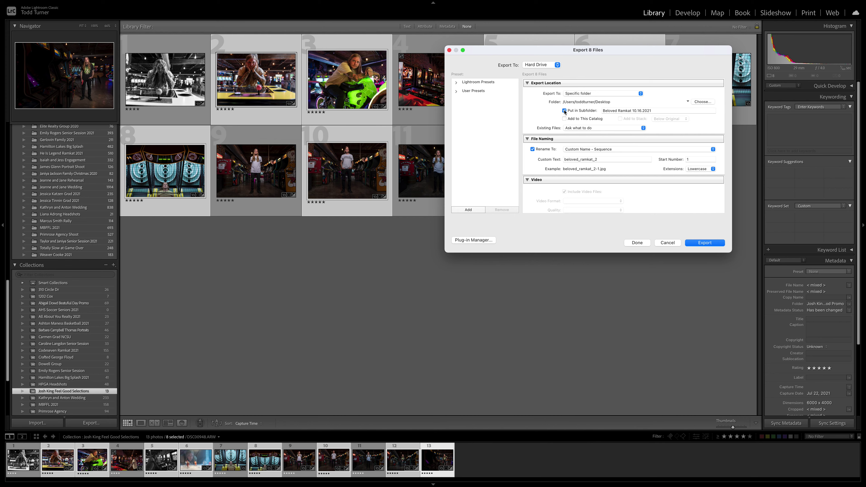
pyautogui.click(654, 111)
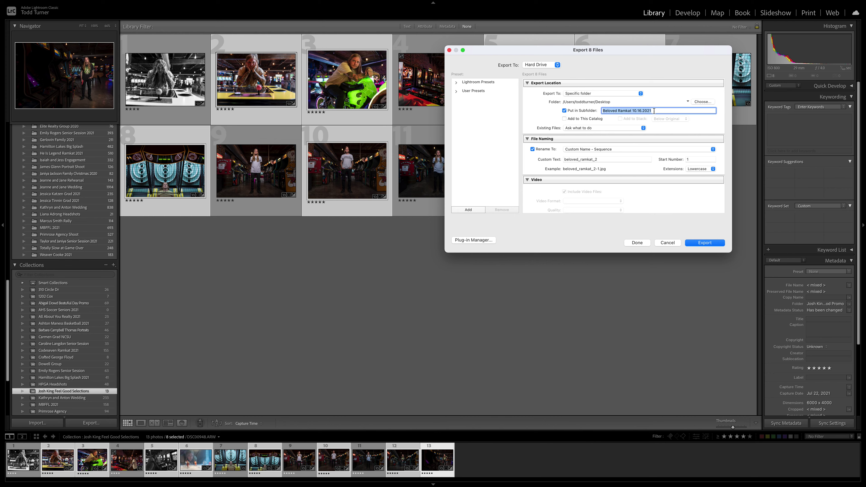
# Keep Custom Name - Sequence naming with custom text 'jk_feelgood_' and export the eight photos
pyautogui.click(593, 151)
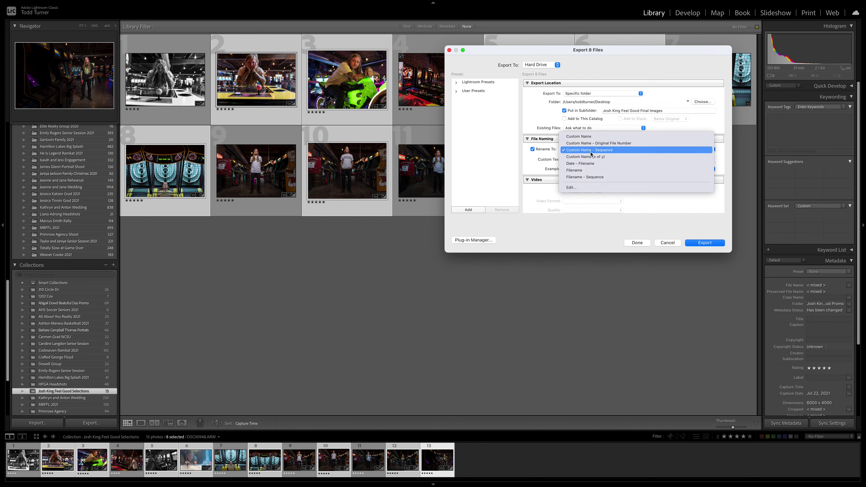
pyautogui.click(591, 152)
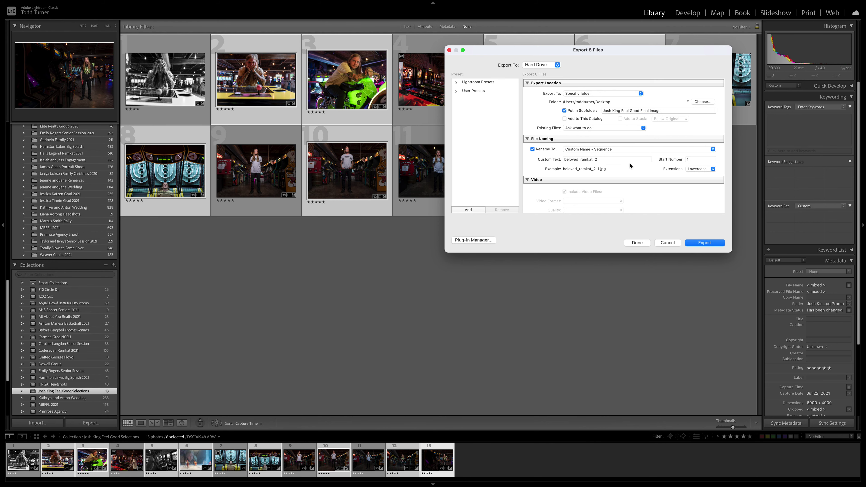
pyautogui.click(605, 160)
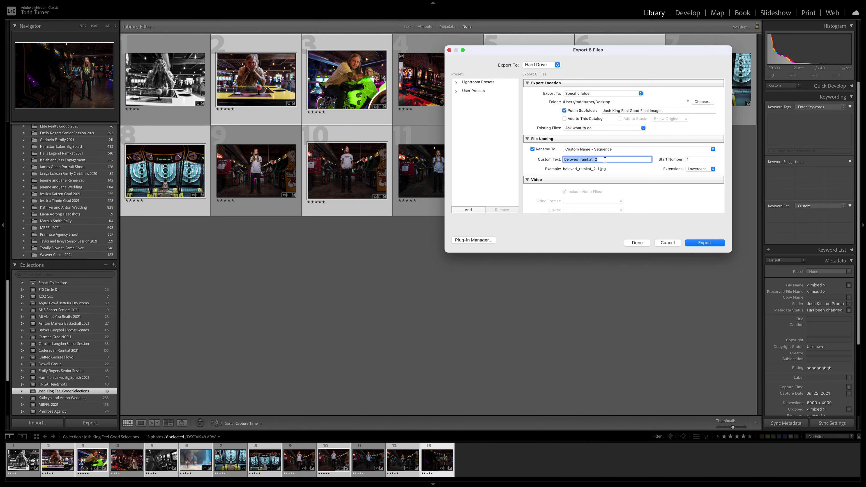
pyautogui.write('jk_feelgood_')
pyautogui.click(705, 243)
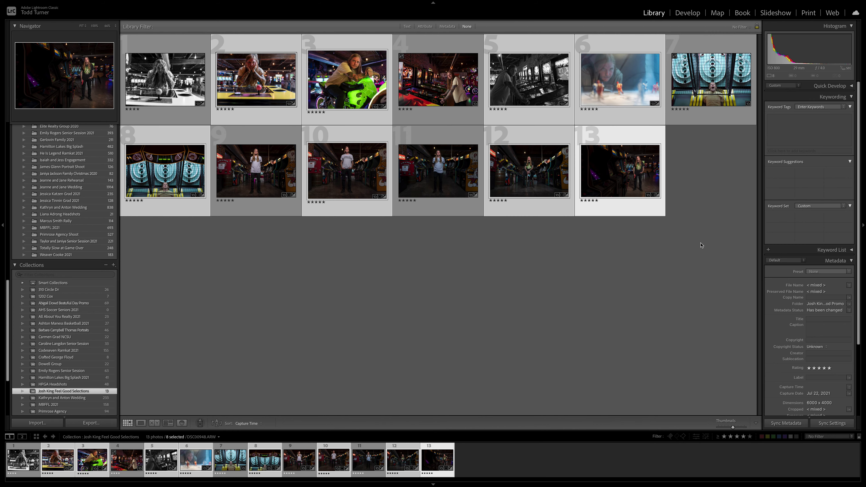